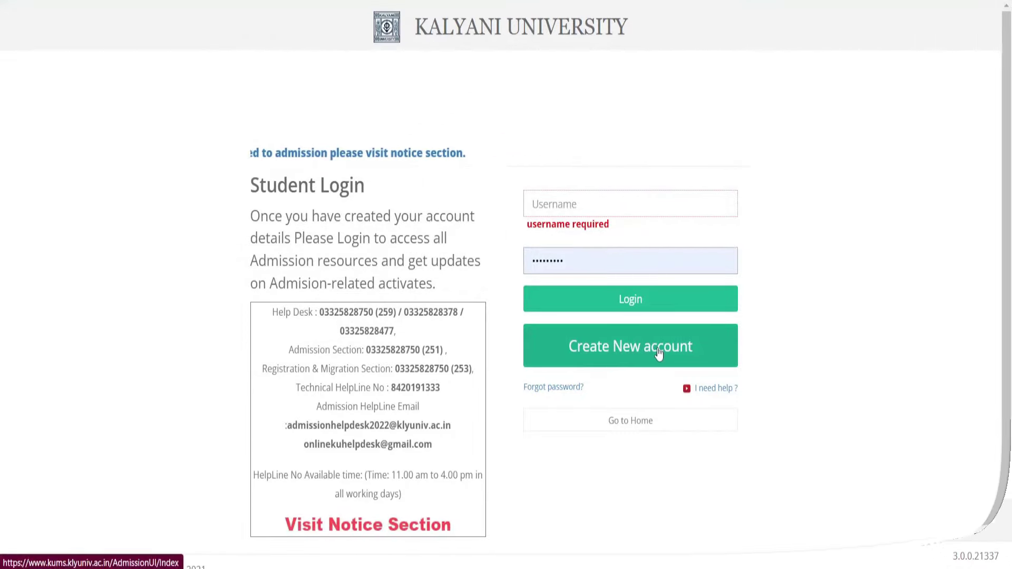
Start creating a new online admission account and proceed from the student details form.
click(659, 354)
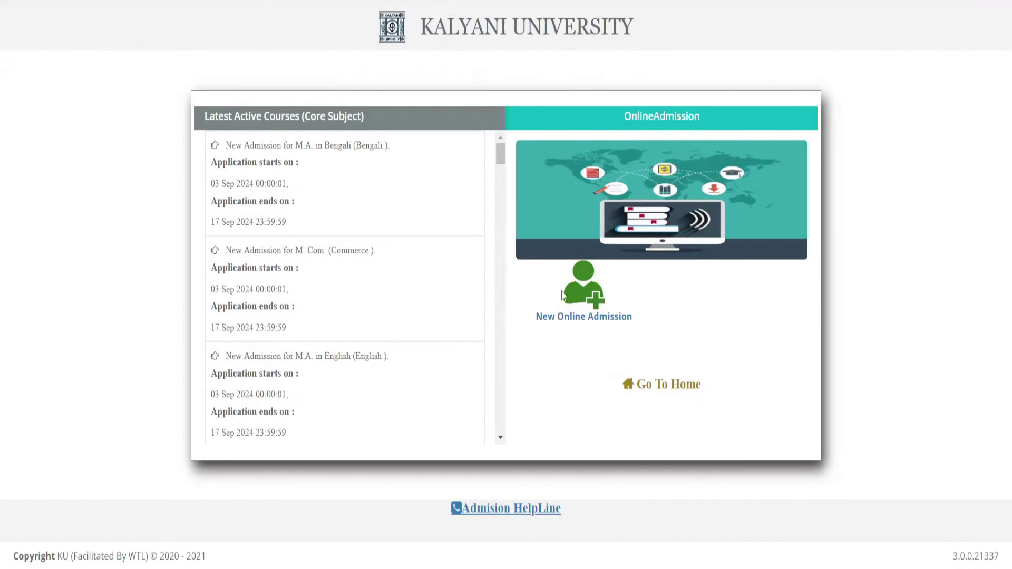
click(583, 318)
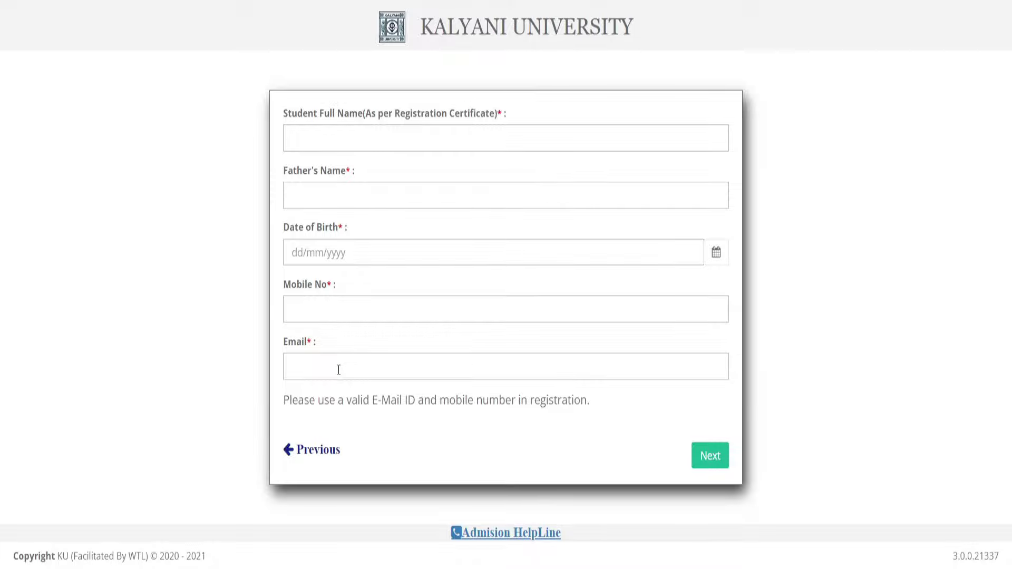
click(711, 455)
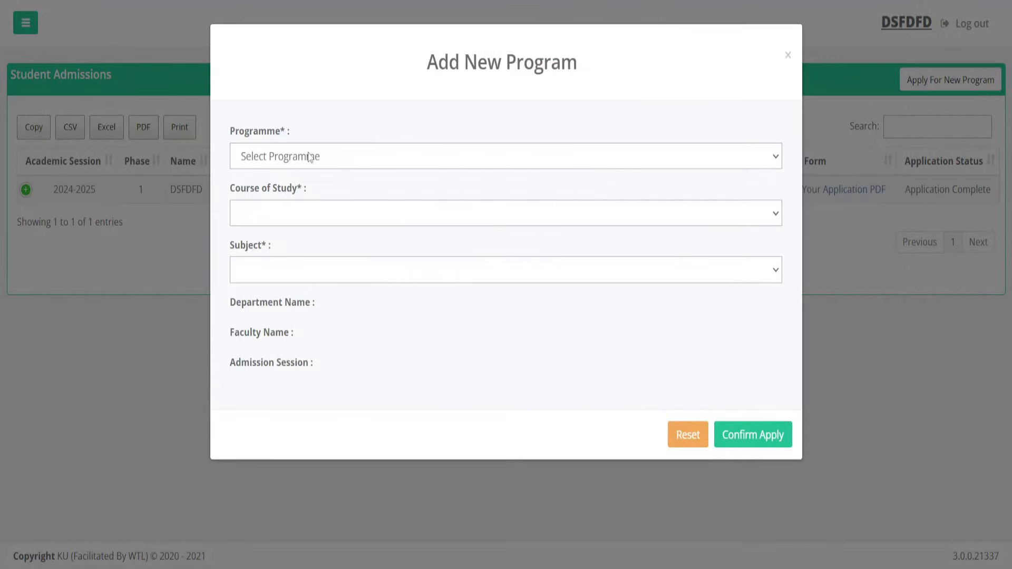
Apply for a new program with programme B. Ed., course of study Bachelors in Education and subject B.Ed., and confirm the application.
click(310, 157)
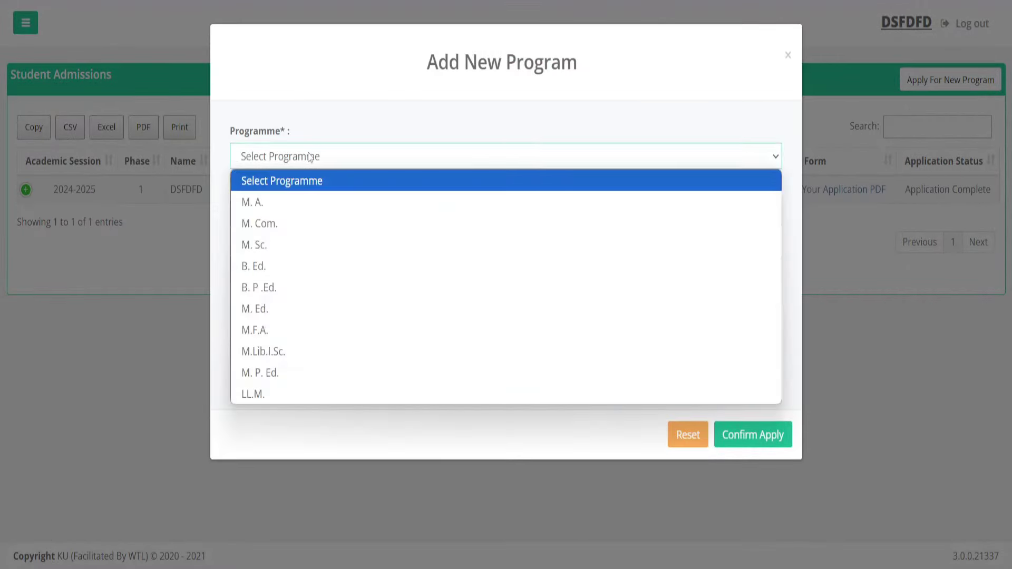
click(294, 266)
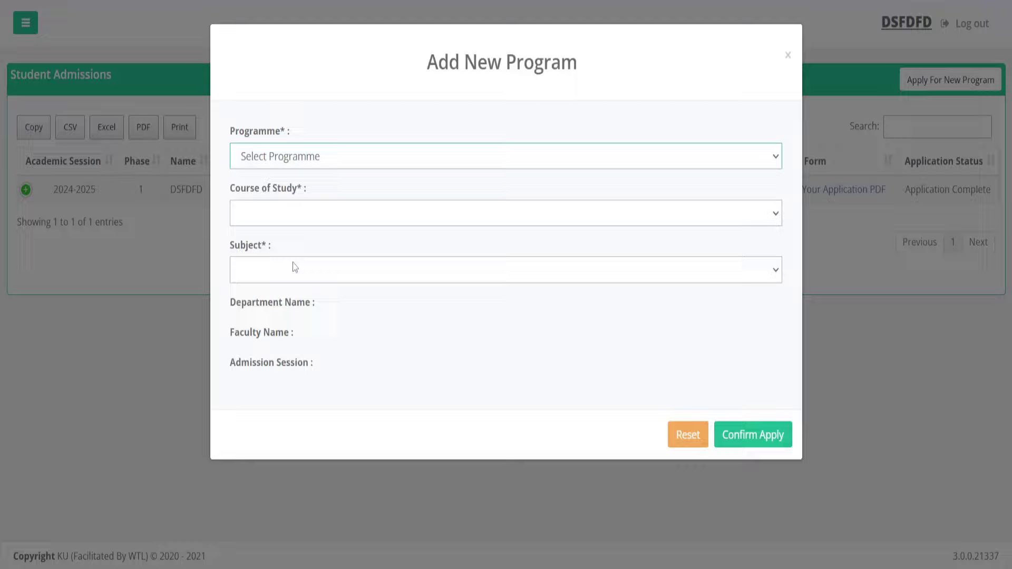
click(311, 213)
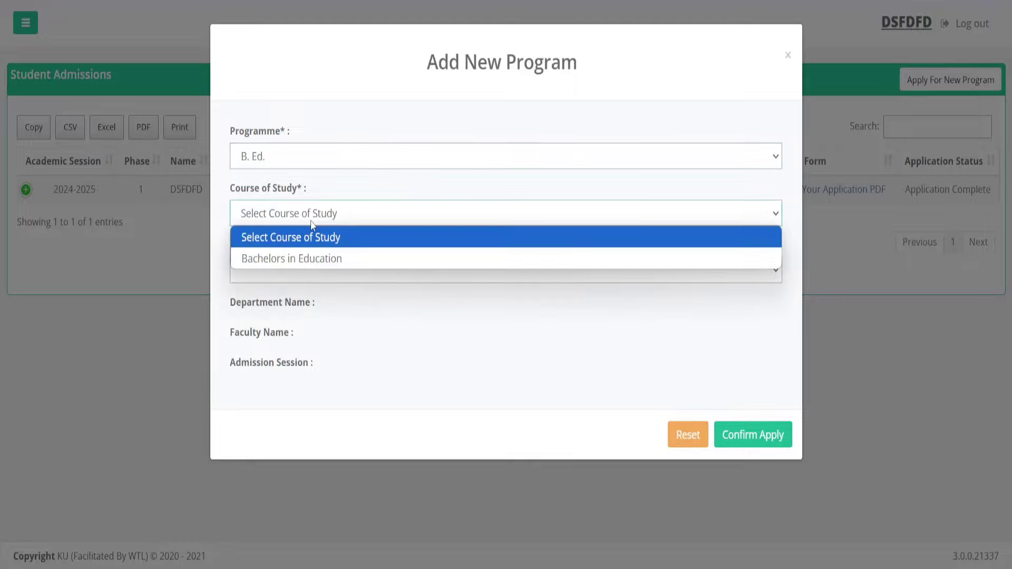
click(319, 261)
click(279, 280)
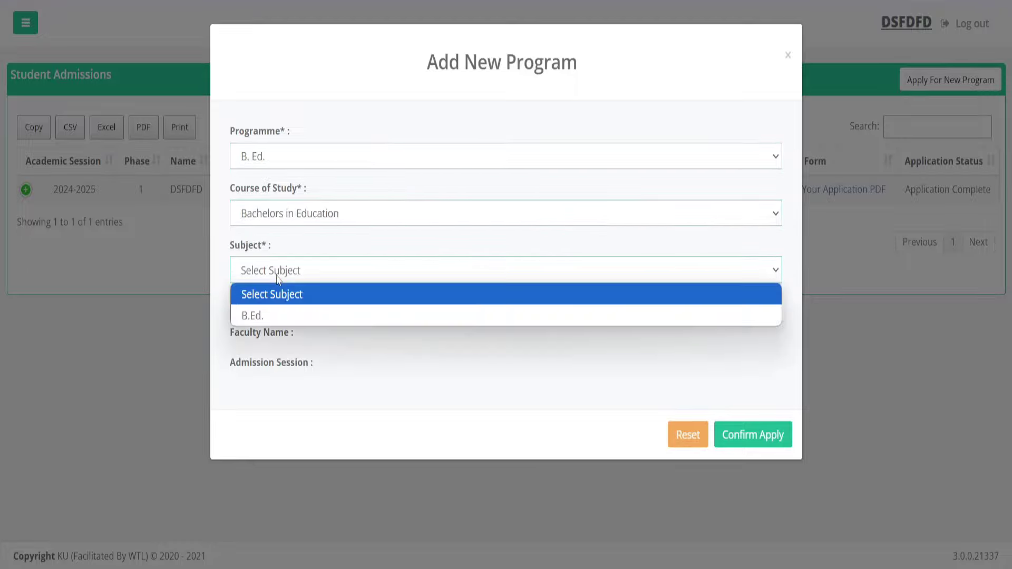
click(266, 319)
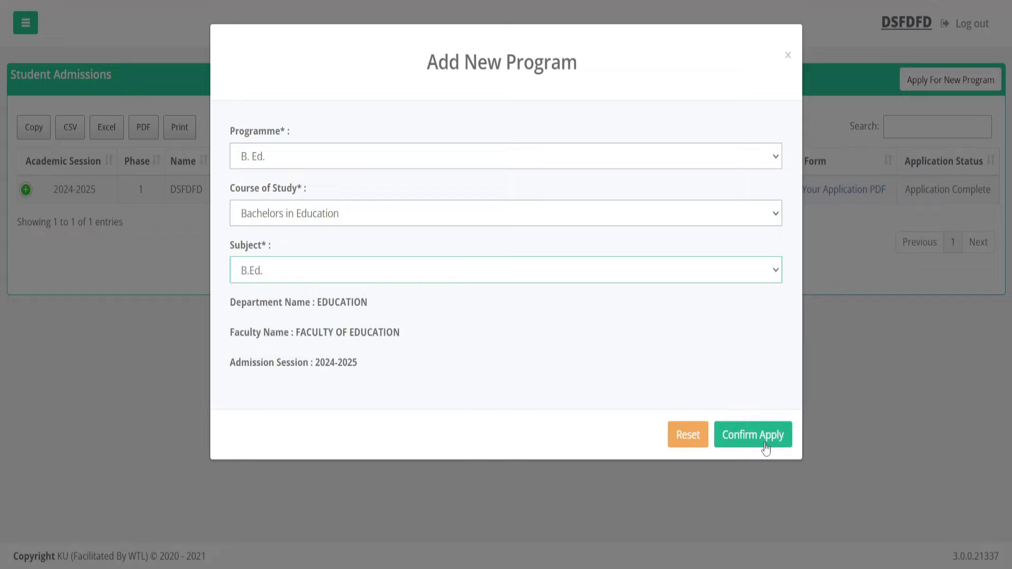
click(752, 434)
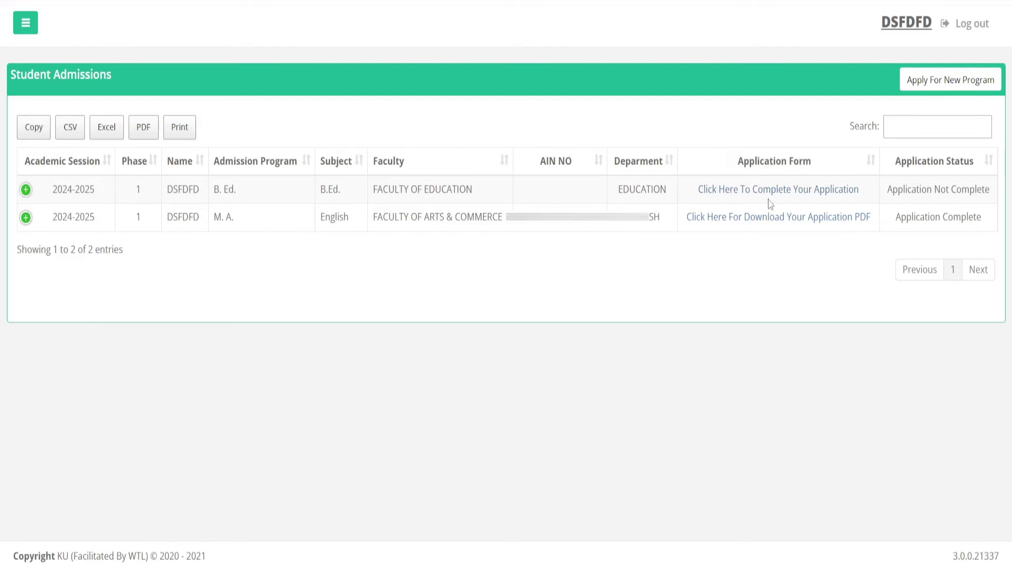
Open the incomplete B.Ed. application and set the category to UNRESERVED CATEGORY, employment in any organization to No and PWD to No.
click(795, 199)
click(268, 197)
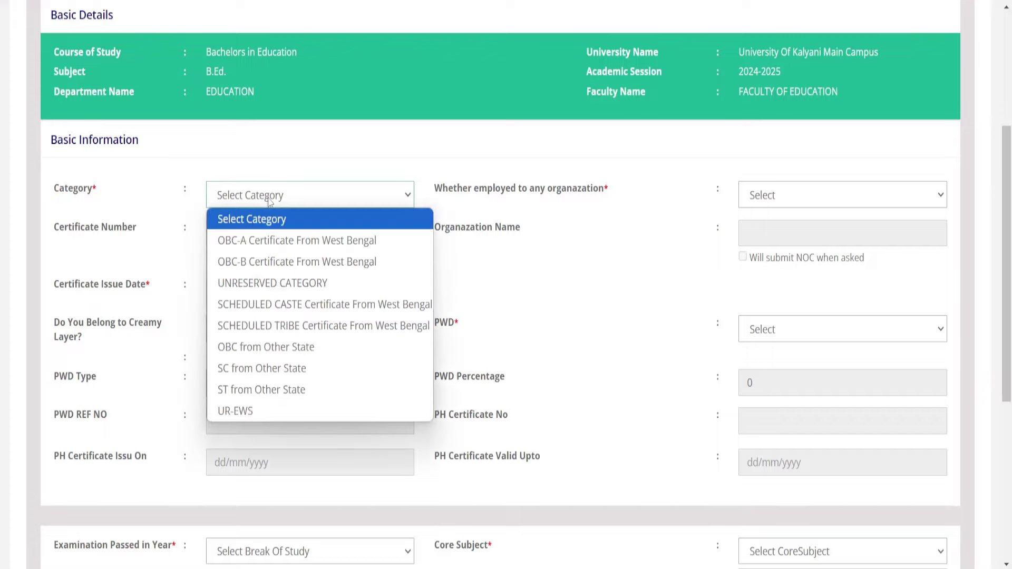
click(275, 287)
click(788, 200)
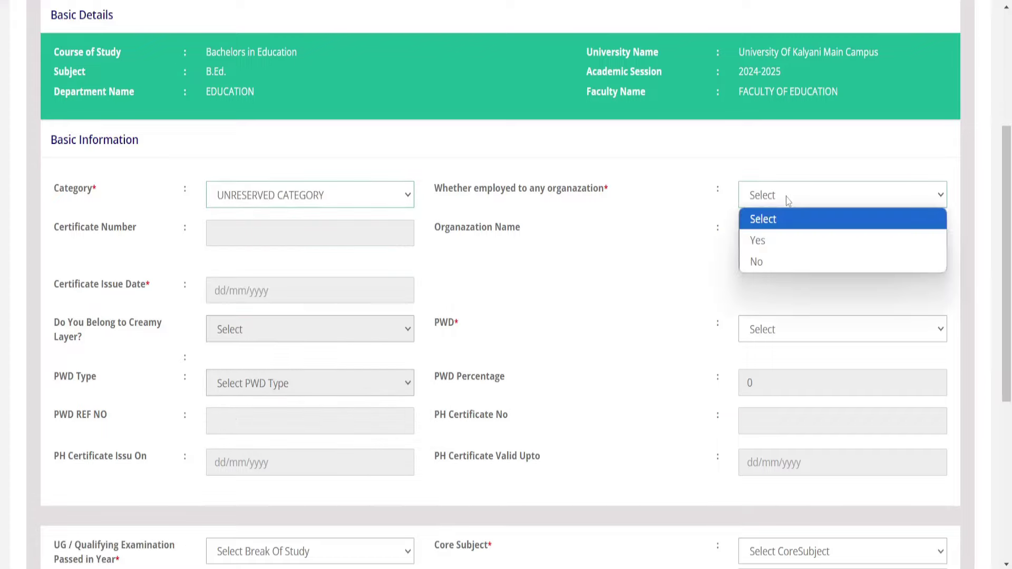
click(786, 262)
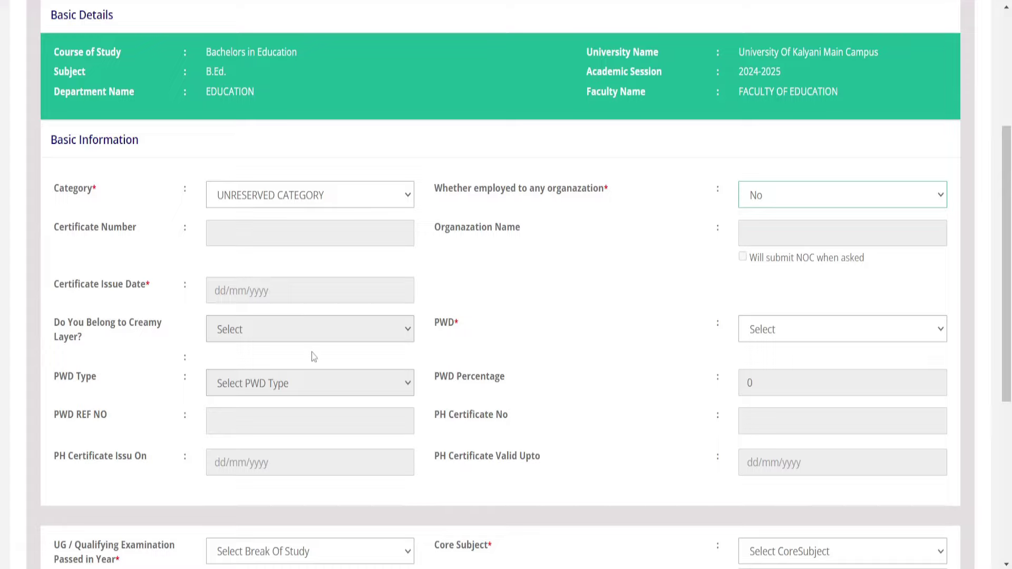
click(789, 331)
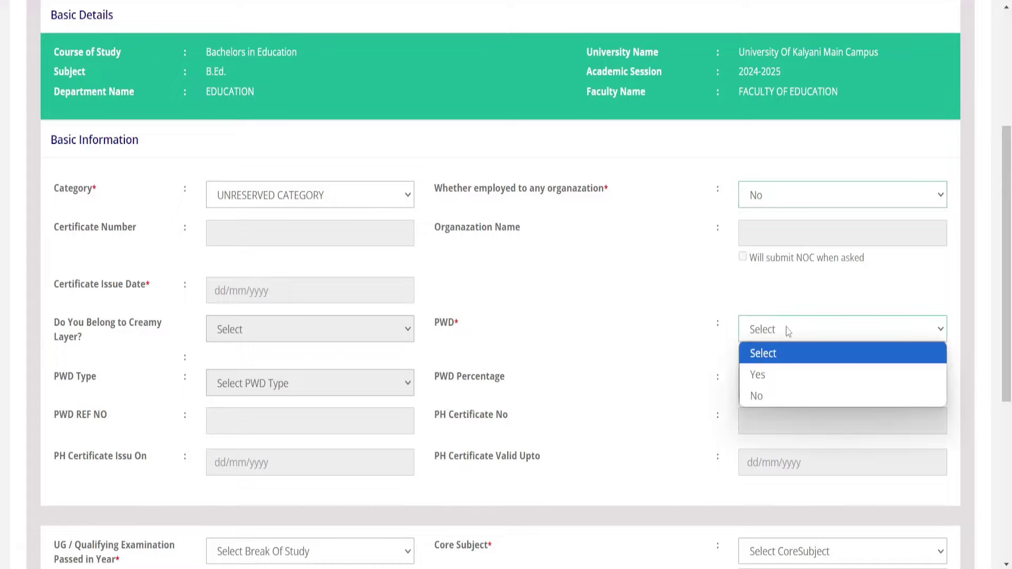
click(783, 392)
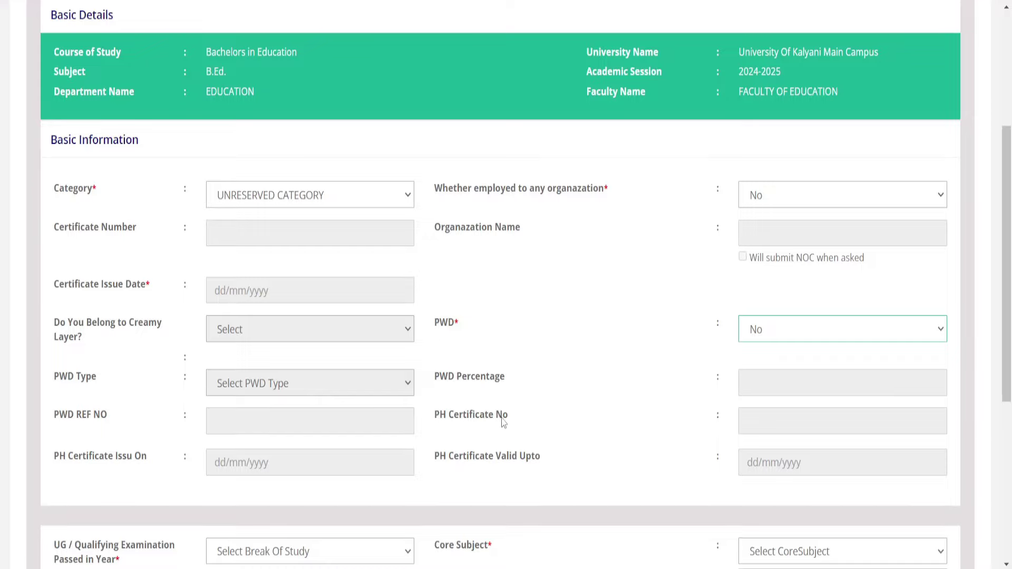
Set the year of passing the qualifying examination to 2024 and the core subject to Sanskrit.
scroll(502, 421, down, 5)
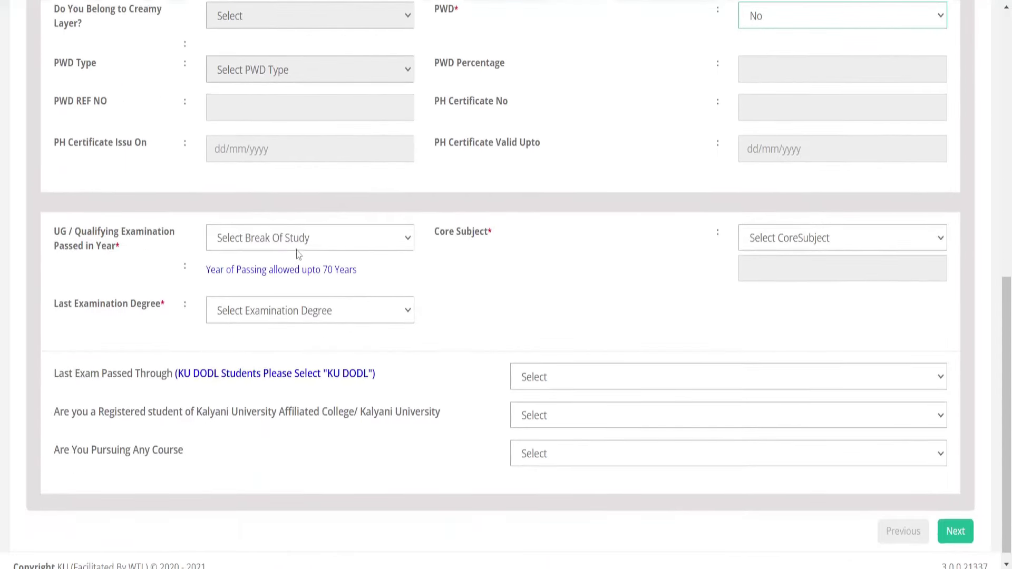
click(305, 242)
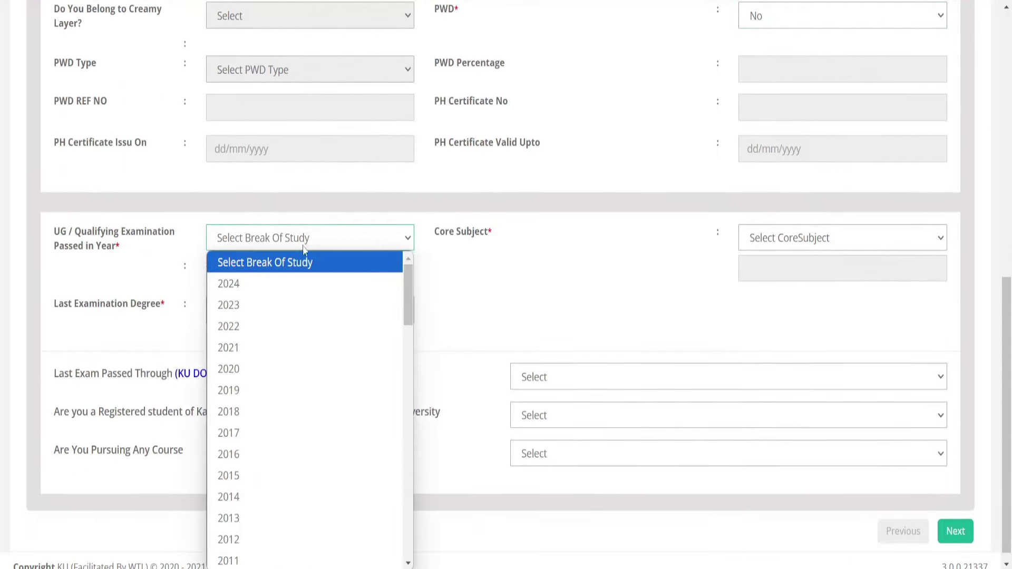
click(293, 293)
click(793, 240)
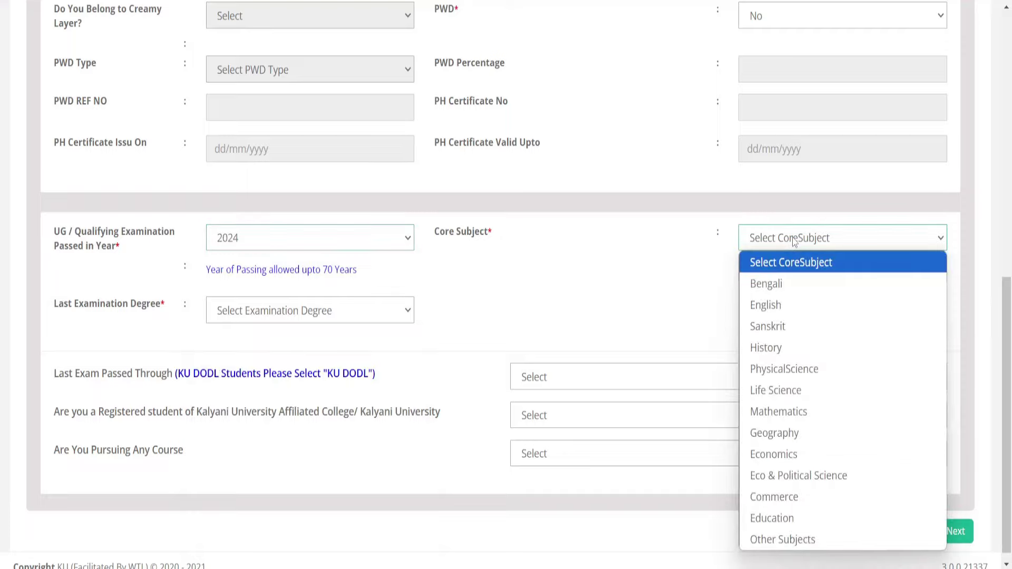
click(768, 326)
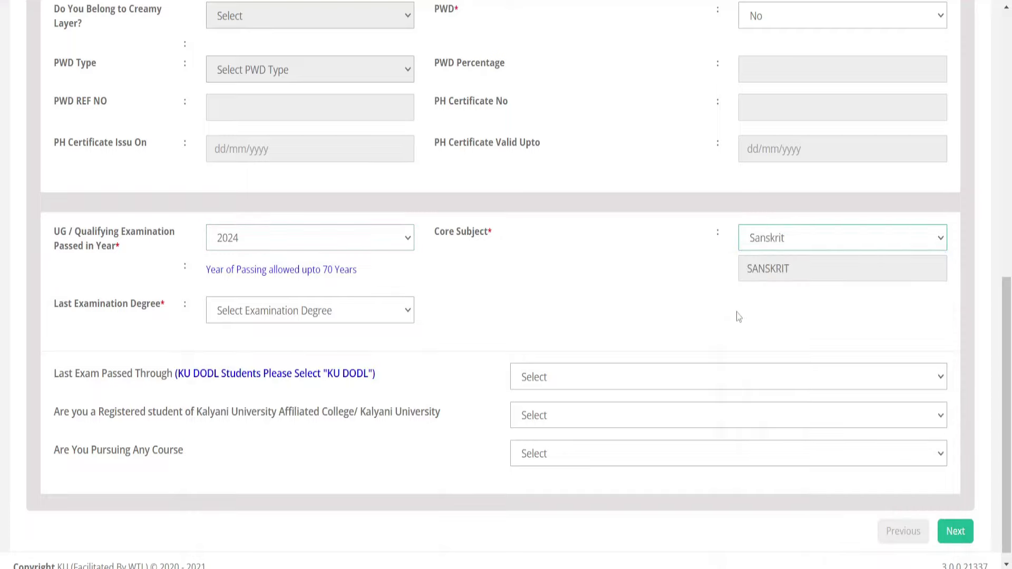
Set the last examination degree to PG and the last exam passed through to Regular Mode.
click(249, 314)
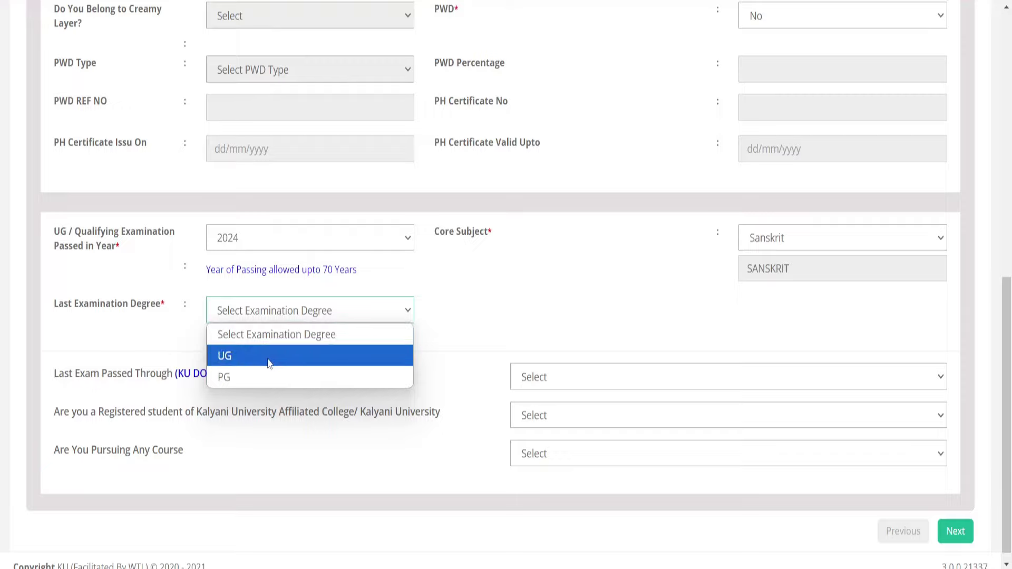
click(272, 378)
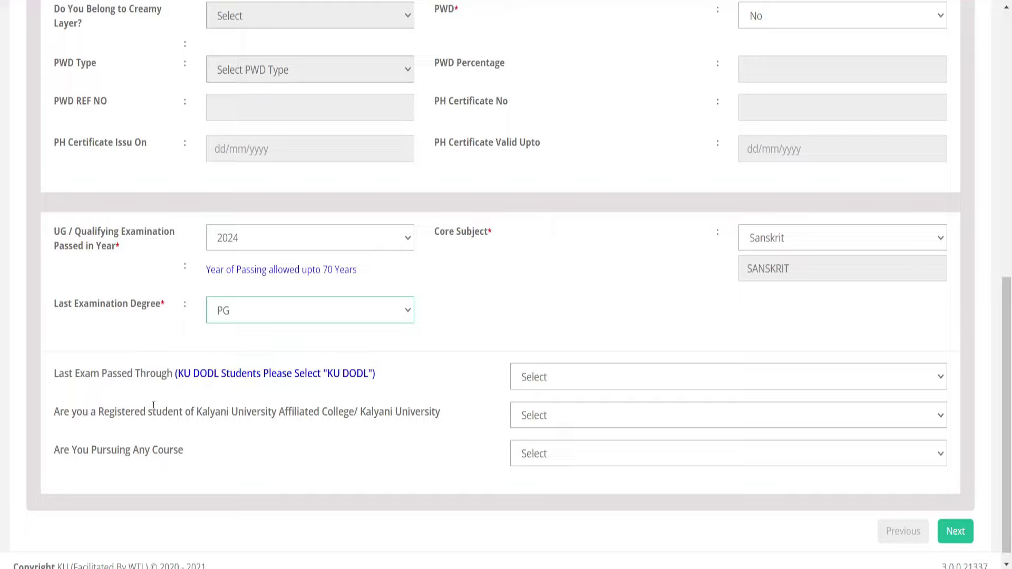
click(545, 388)
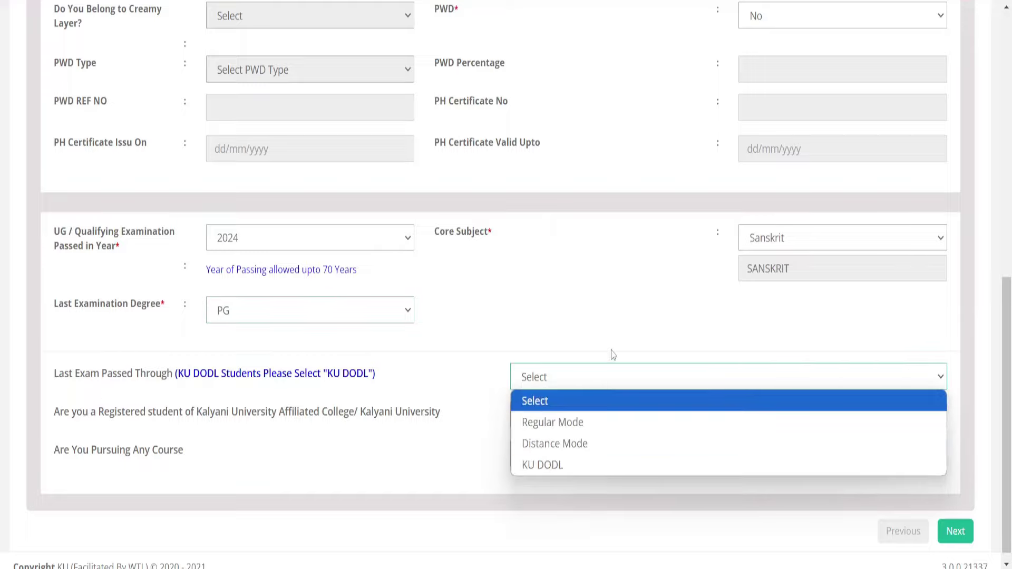
click(571, 430)
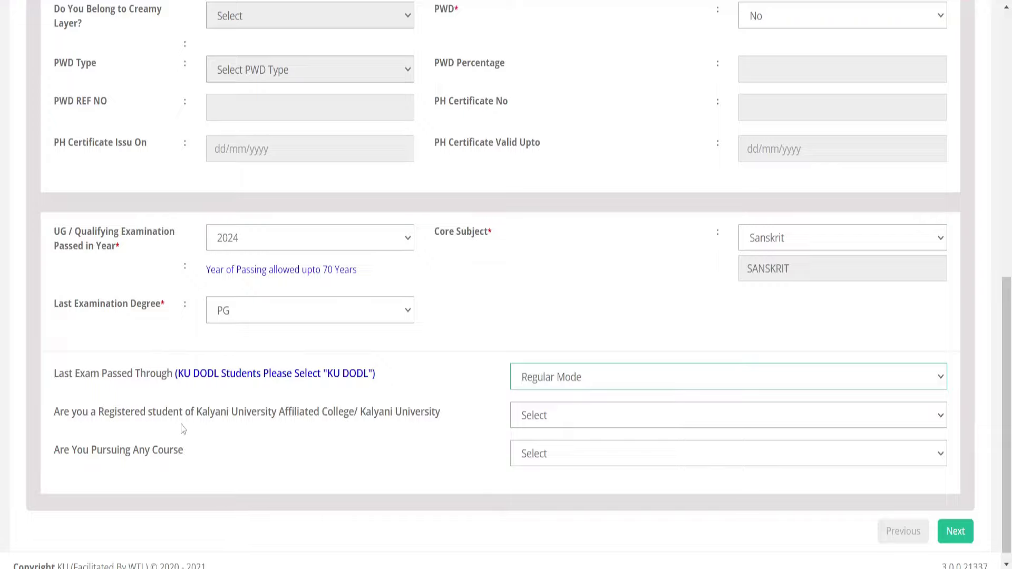
Answer Yes to being a registered student of Kalyani University or an affiliated college.
click(563, 418)
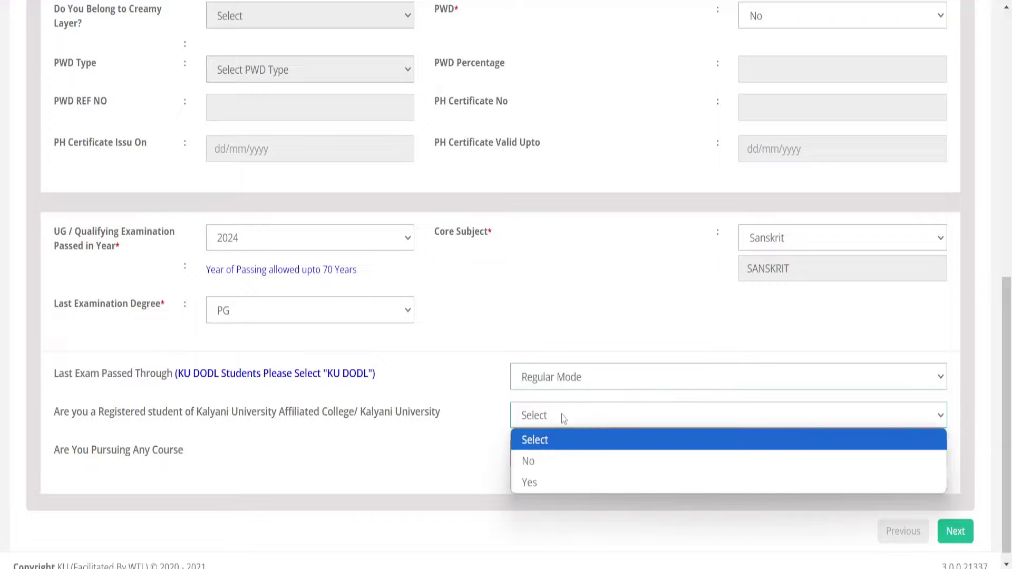
click(549, 482)
scroll(382, 490, down, 1)
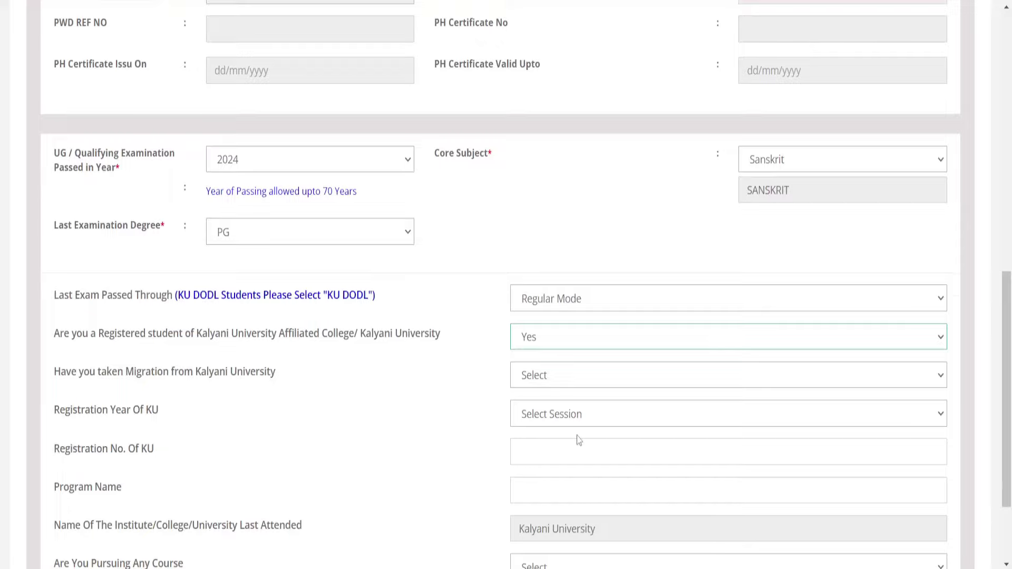
Answer No to being a registered Kalyani University student and No to pursuing any course, and proceed to the Basic Details stage.
click(547, 343)
click(543, 380)
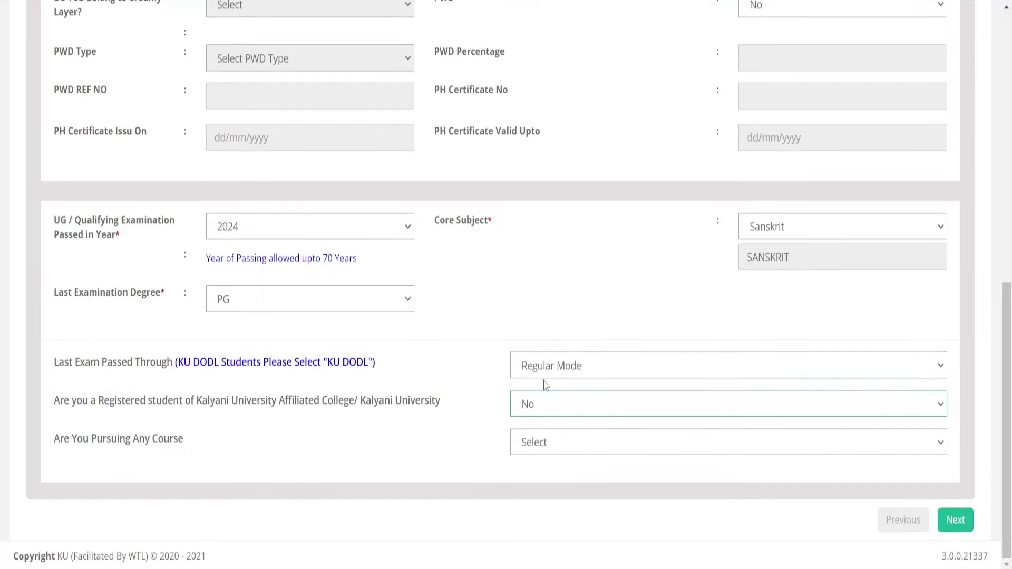
click(555, 443)
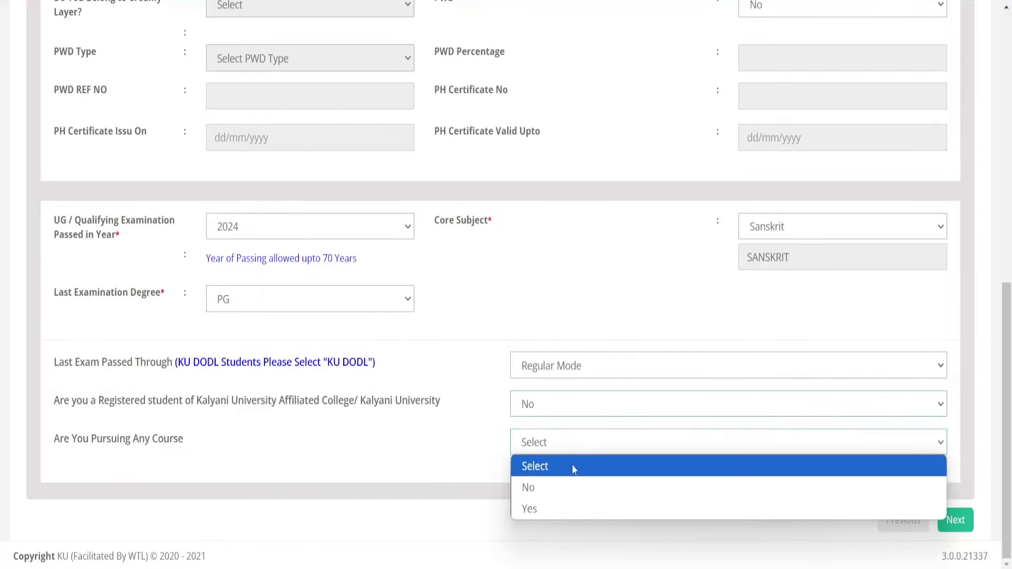
click(560, 488)
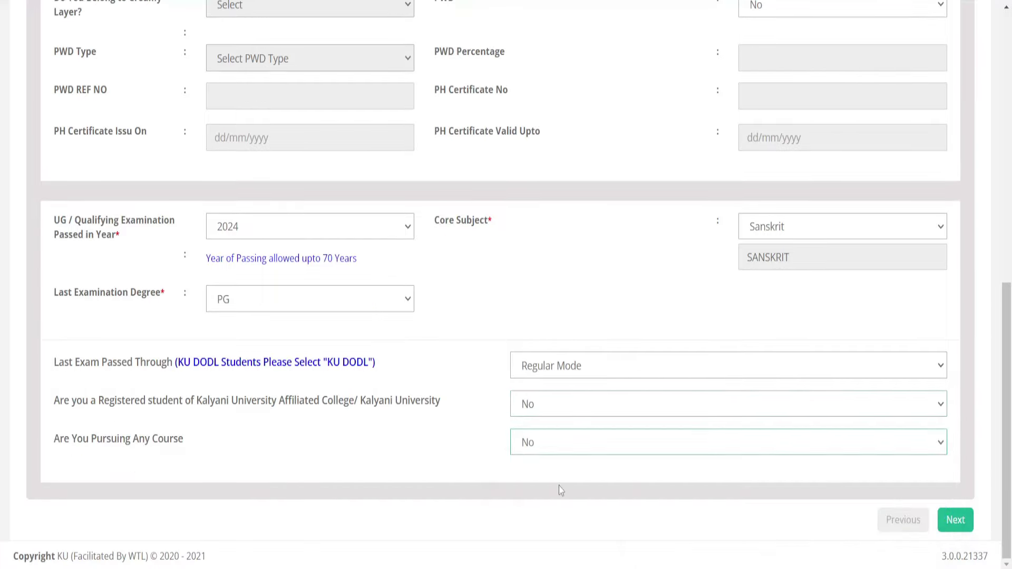
click(955, 519)
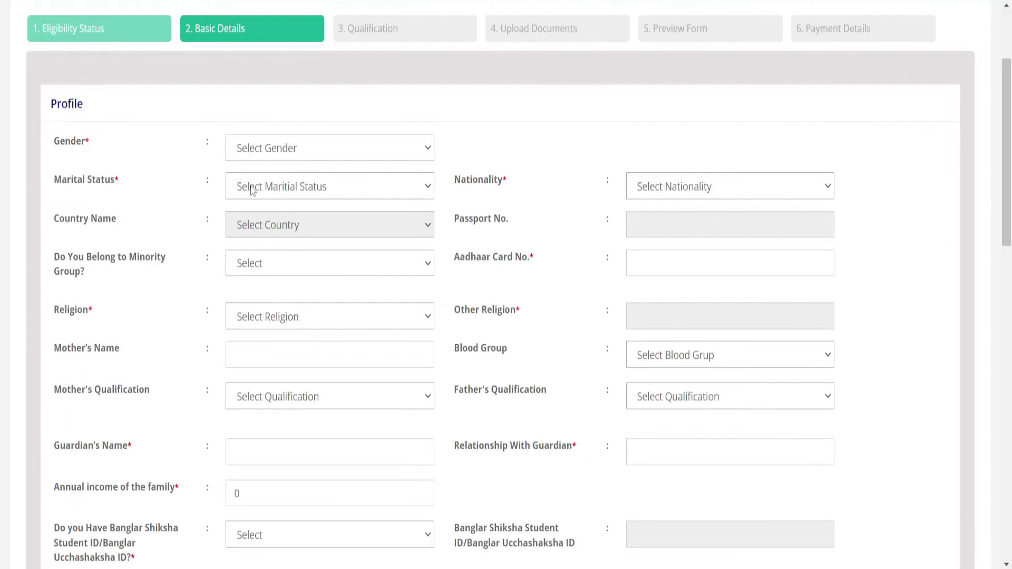
Set the nationality in the profile to Other than Indian.
click(688, 191)
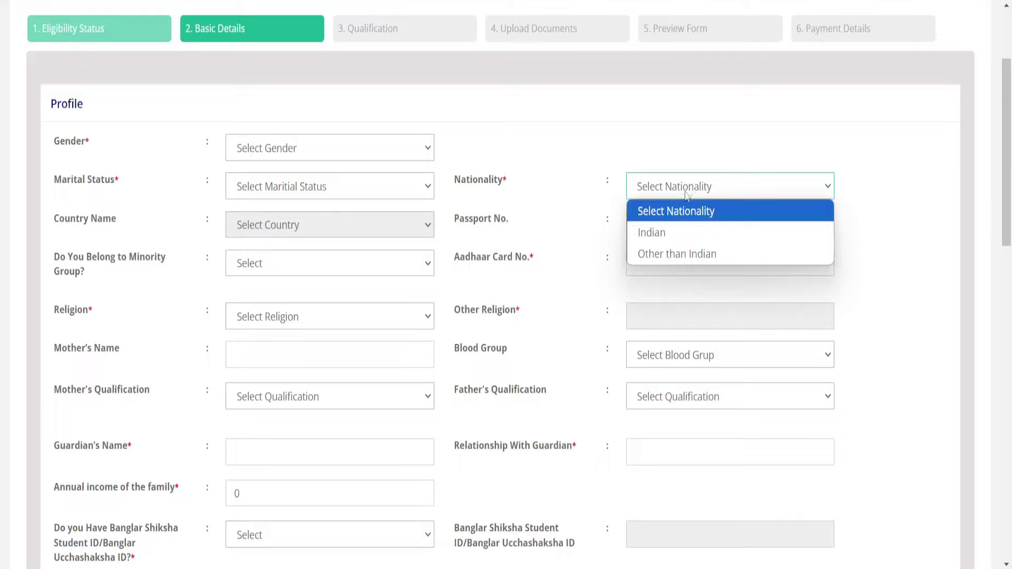
click(676, 235)
key(Down)
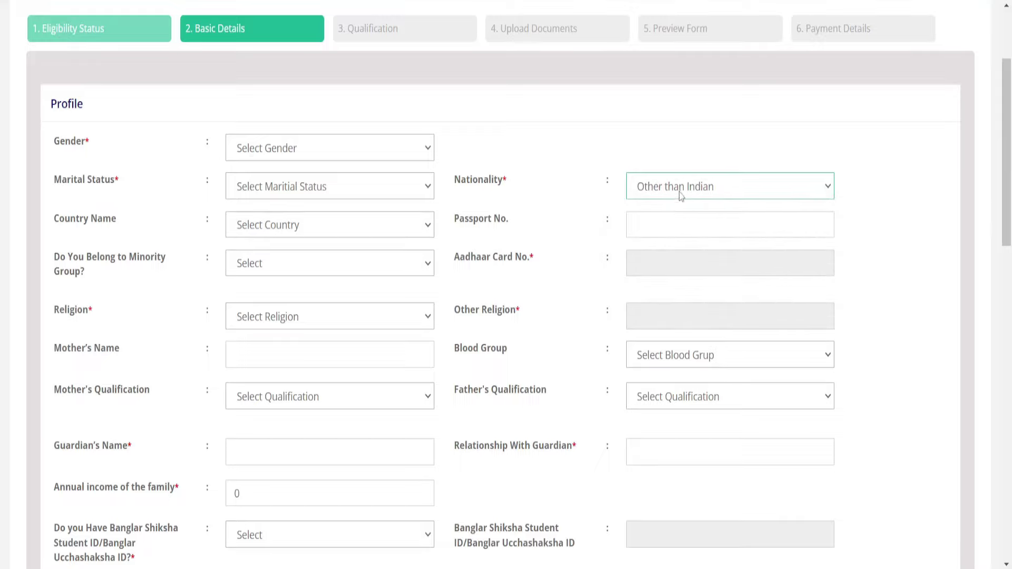
Set the nationality to Indian and answer No to belonging to a minority group.
click(681, 195)
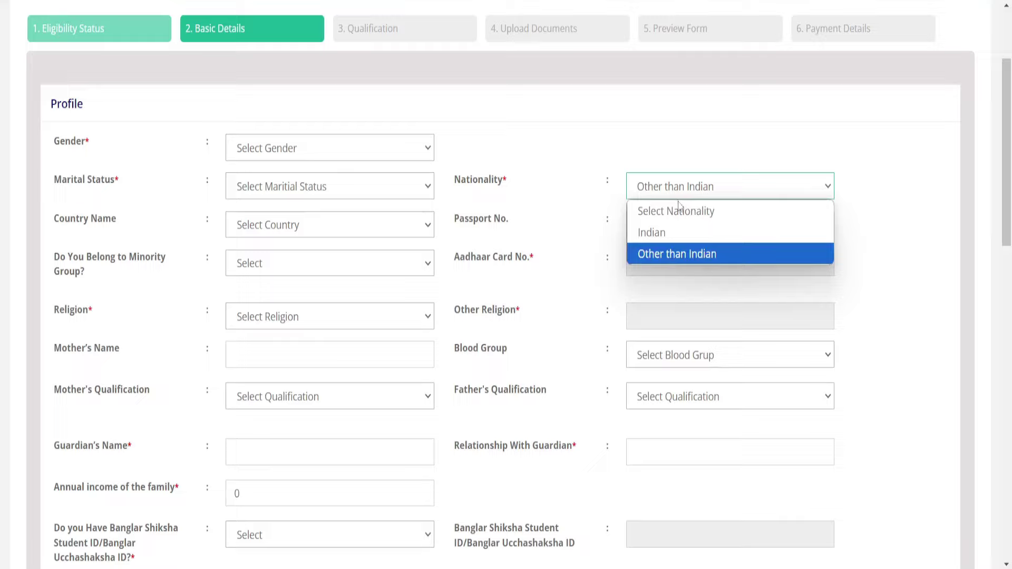
click(668, 230)
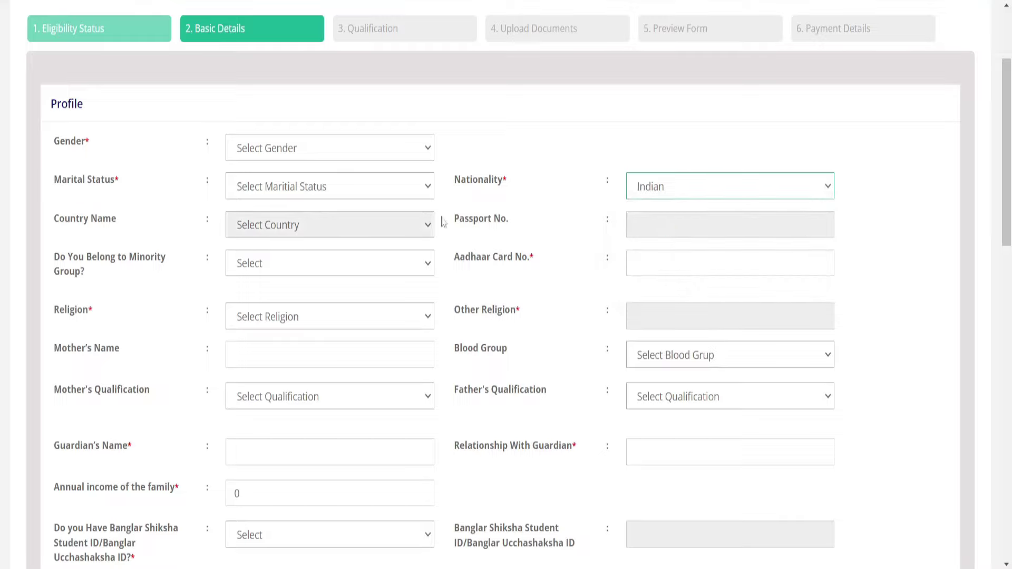
click(312, 272)
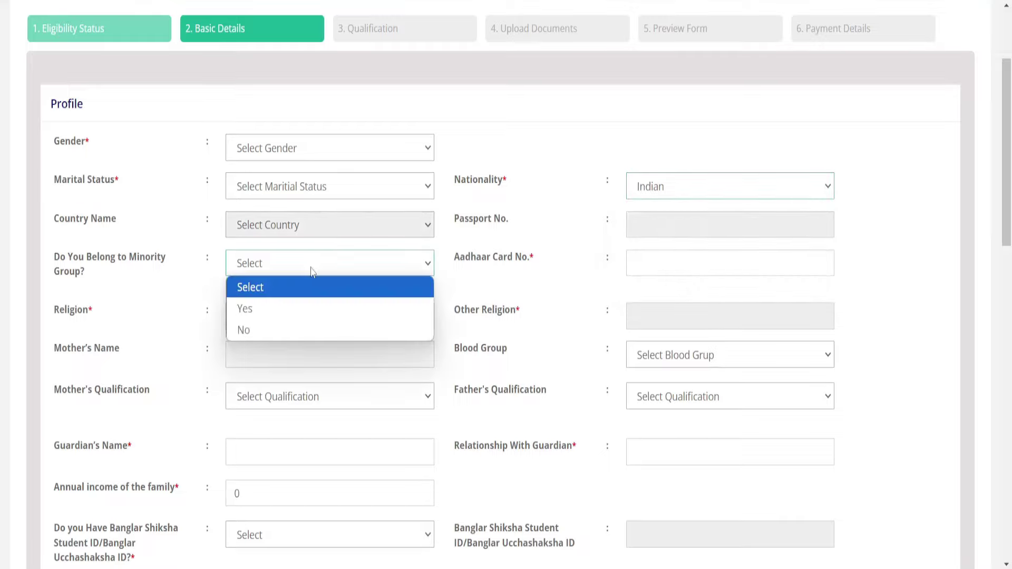
click(290, 327)
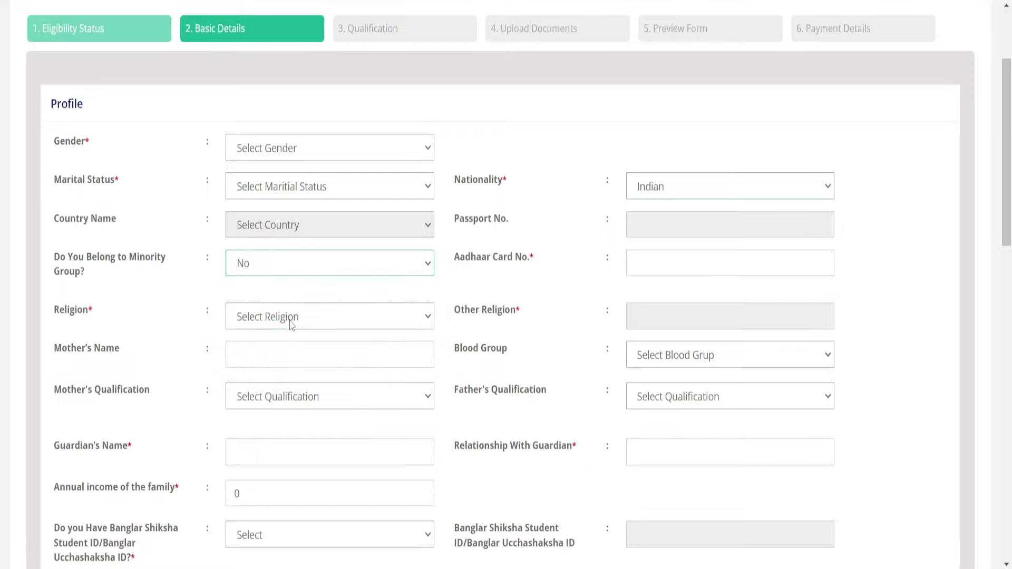
Examine the profile's Aadhaar number, religion options, blood group and guardian's name fields without filling them in.
click(666, 271)
click(298, 311)
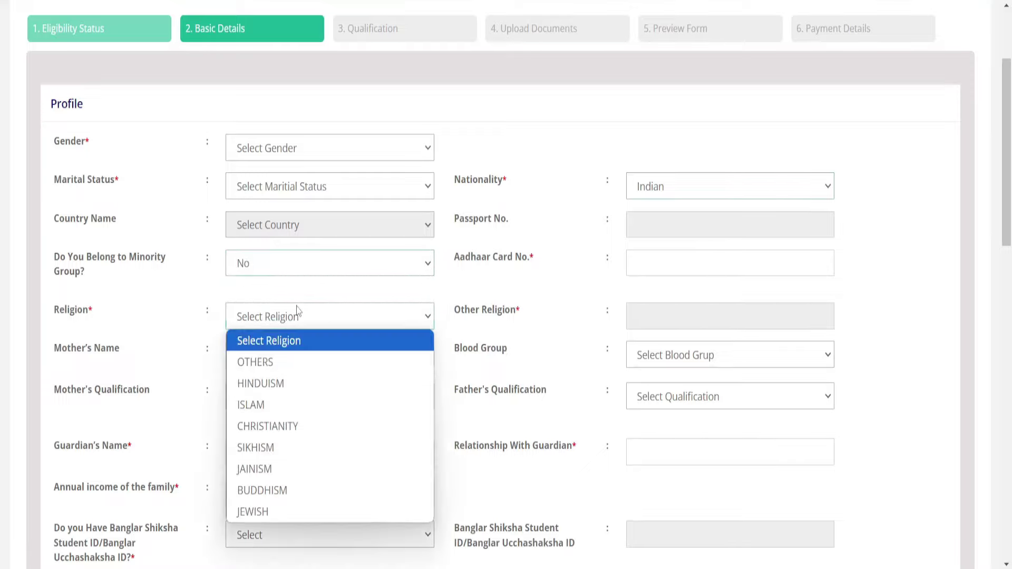
click(298, 312)
scroll(295, 310, down, 2)
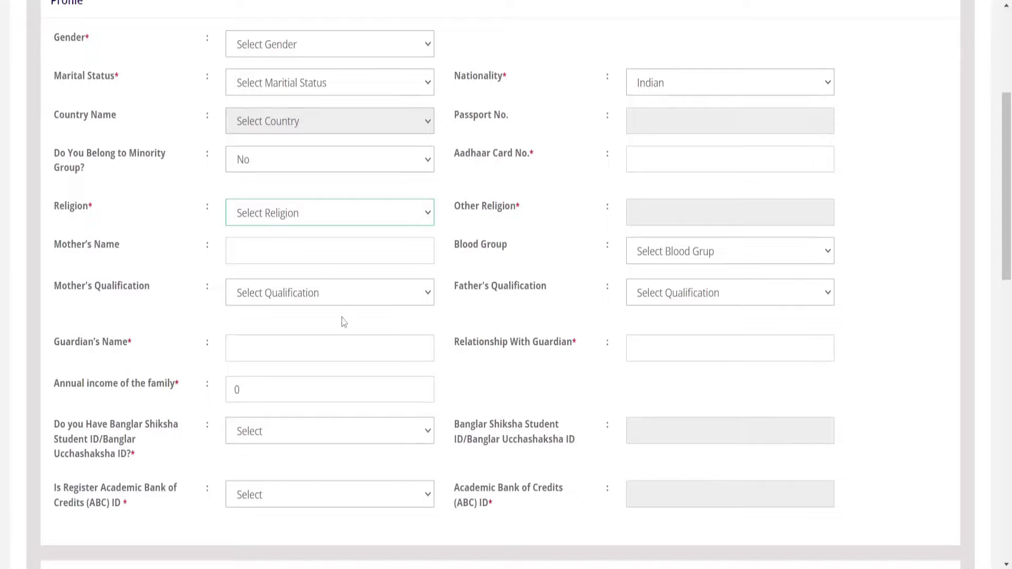
click(737, 260)
click(738, 259)
click(302, 350)
scroll(271, 390, down, 1)
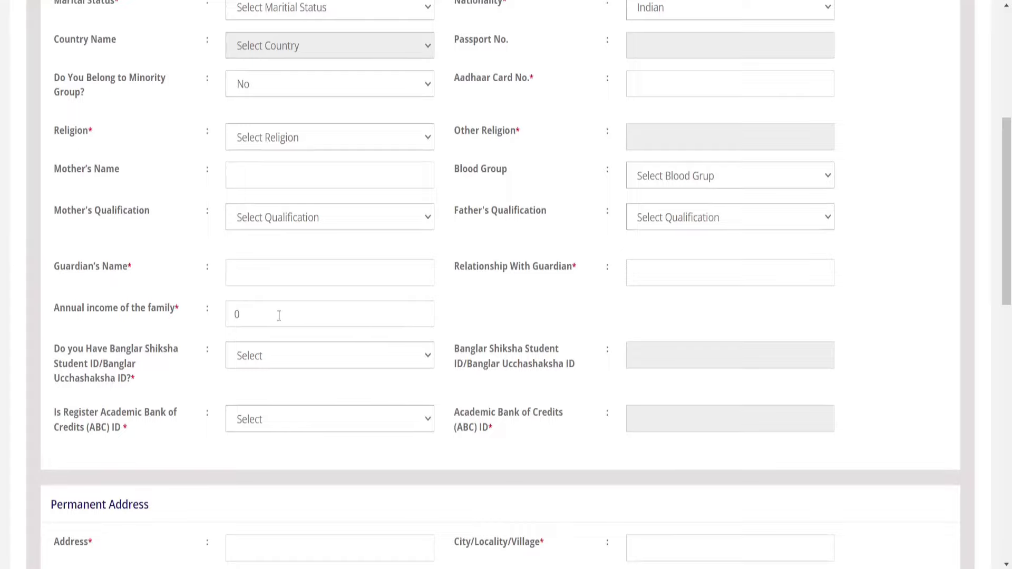
Answer Yes to having a Banglar Shiksha/Ucchashaksha ID and Yes to being registered for an Academic Bank of Credits ID.
click(272, 359)
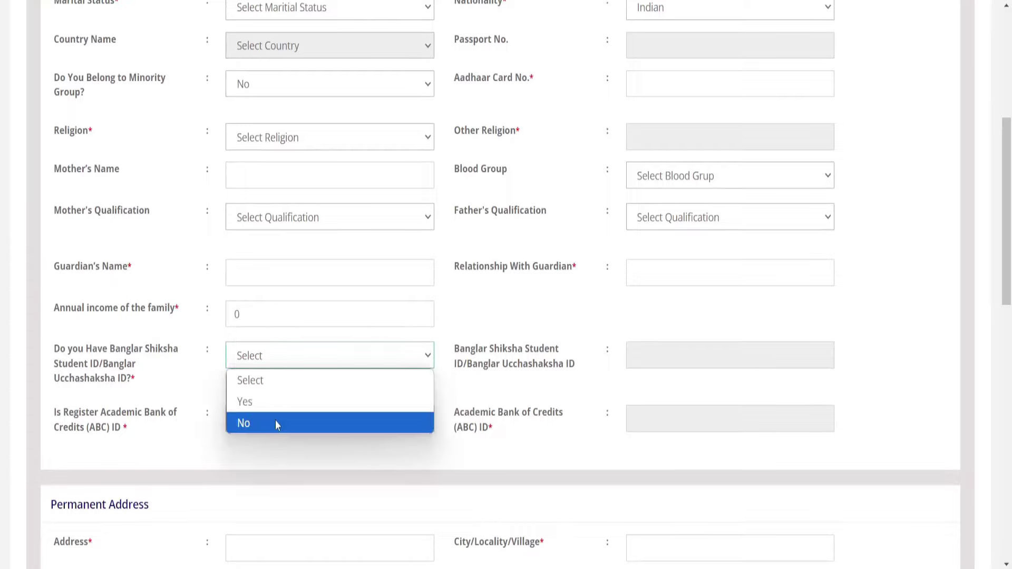
click(276, 402)
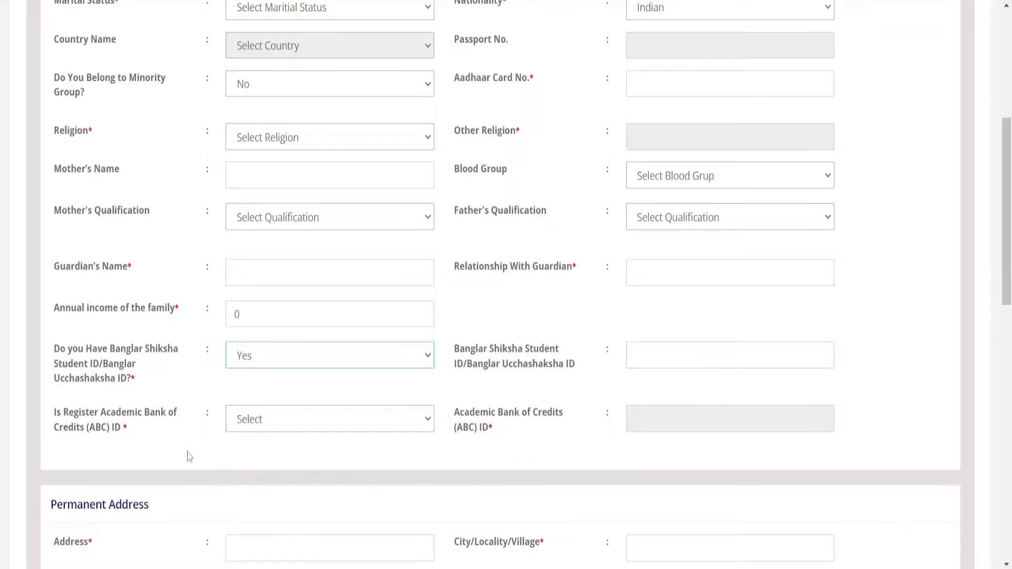
click(281, 429)
click(283, 466)
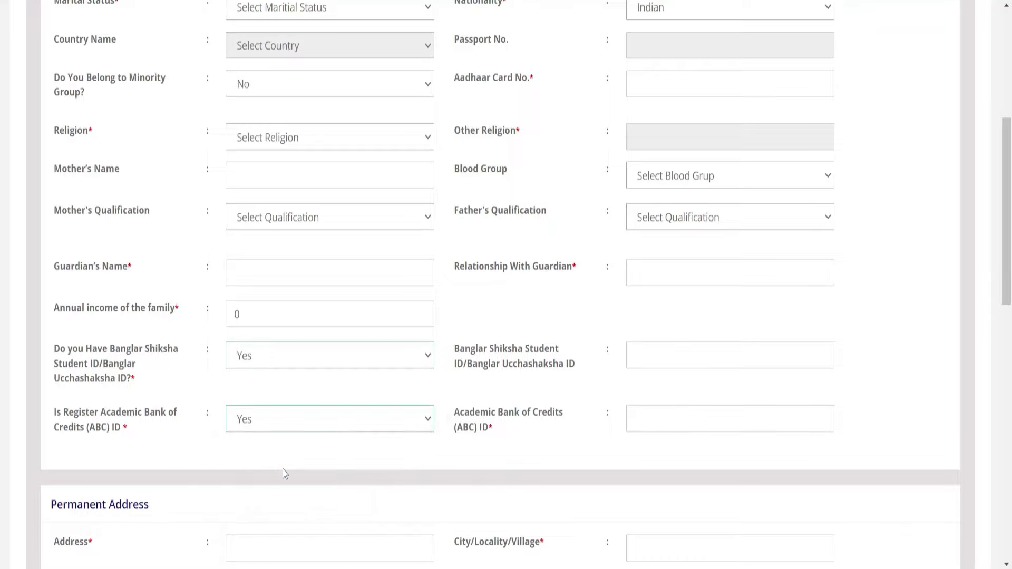
Go through the address, emergency contact and distance sections of the basic details, and proceed to the Qualification stage.
scroll(314, 359, down, 5)
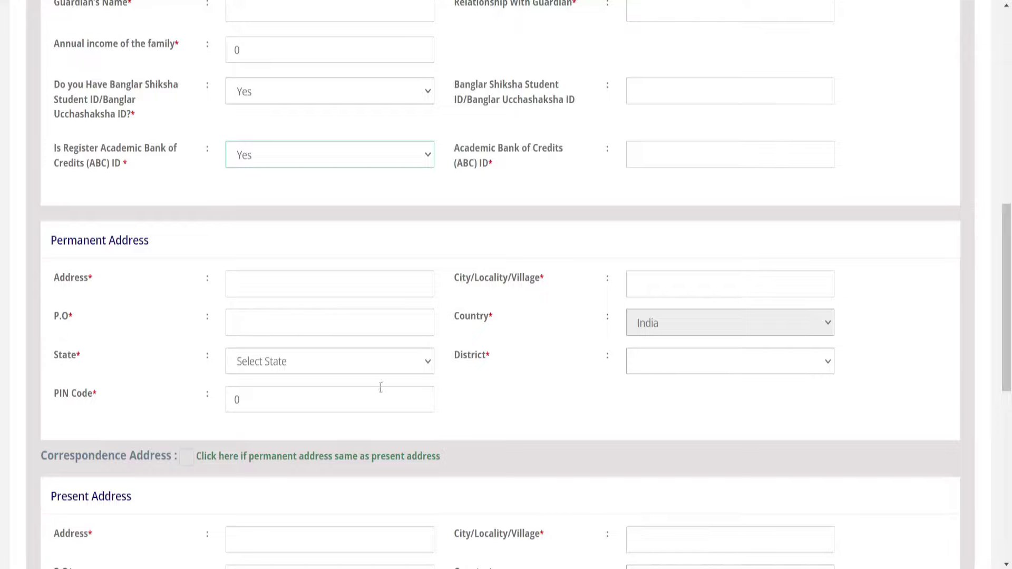
click(305, 404)
scroll(305, 405, down, 5)
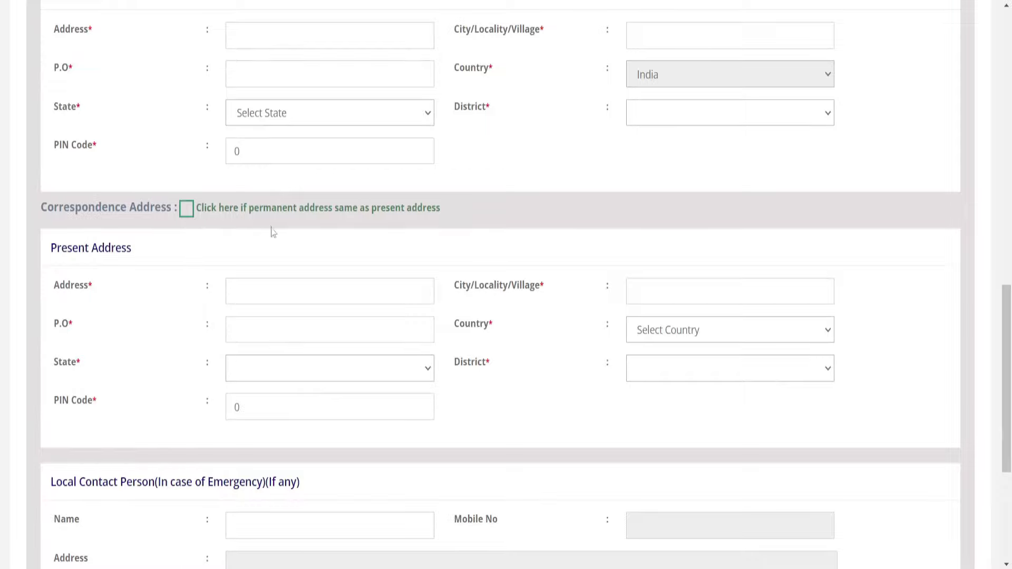
scroll(307, 321, down, 5)
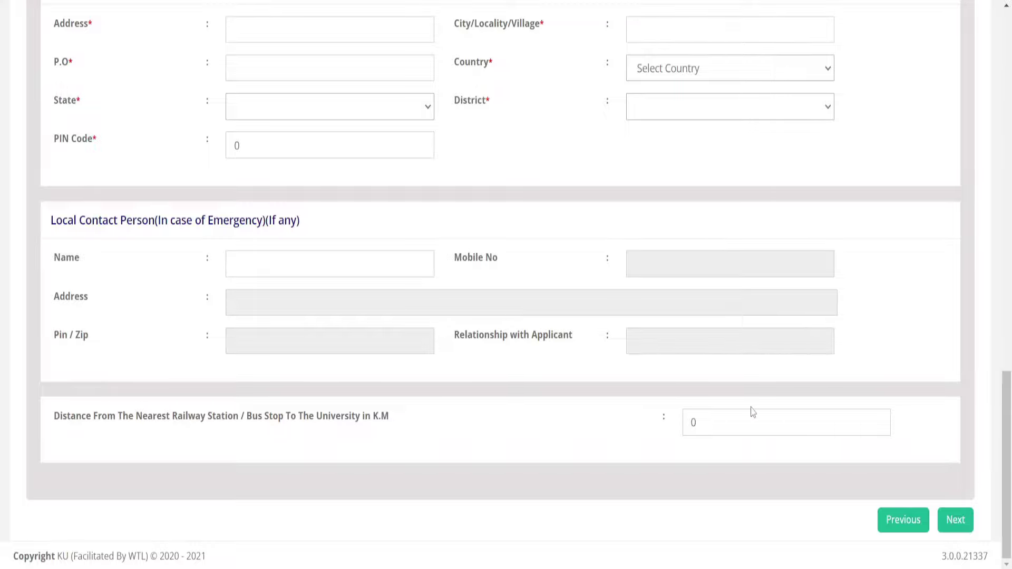
click(943, 533)
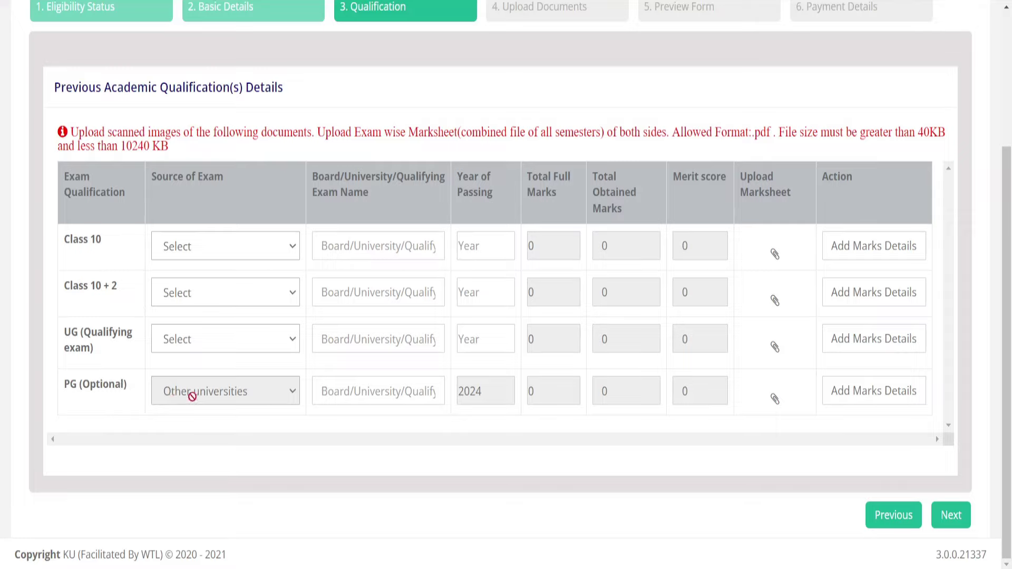
Set the Class 10 source of exam to WB Board and accept the change of subject details.
click(203, 252)
click(206, 266)
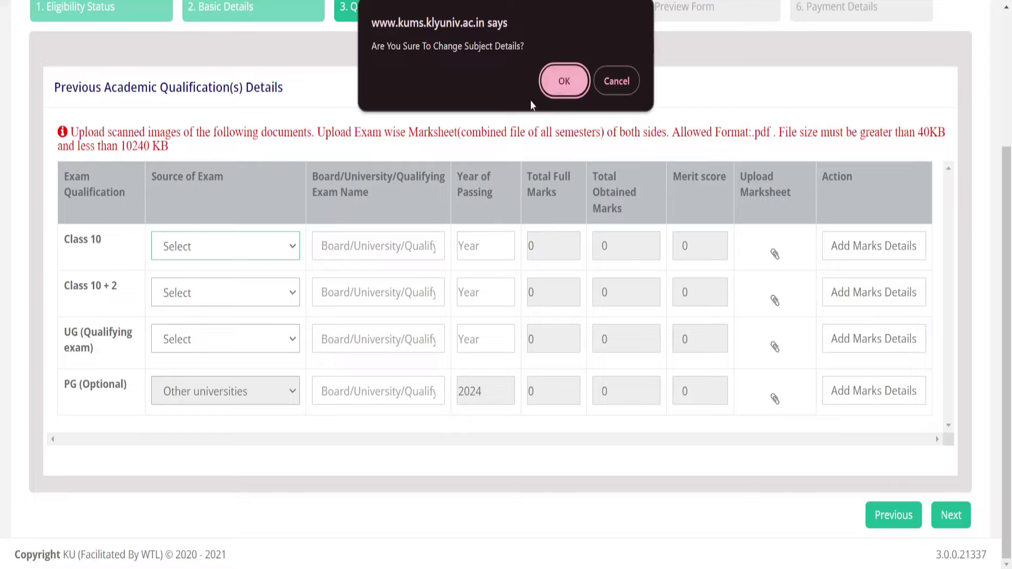
click(563, 81)
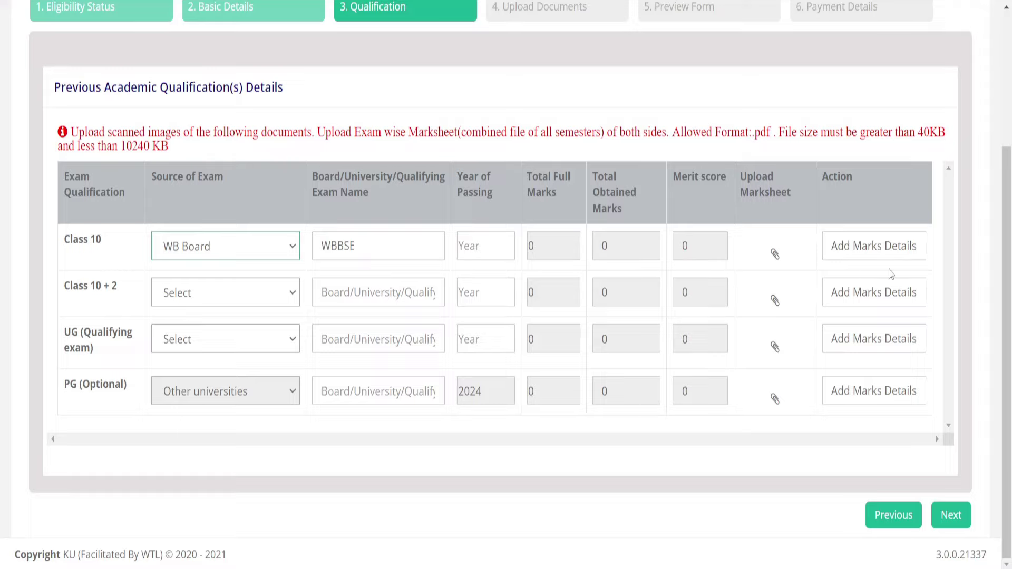
Add Class 10 marks details with the Marks Based pattern, full marks 700 and obtained marks 600.
click(855, 256)
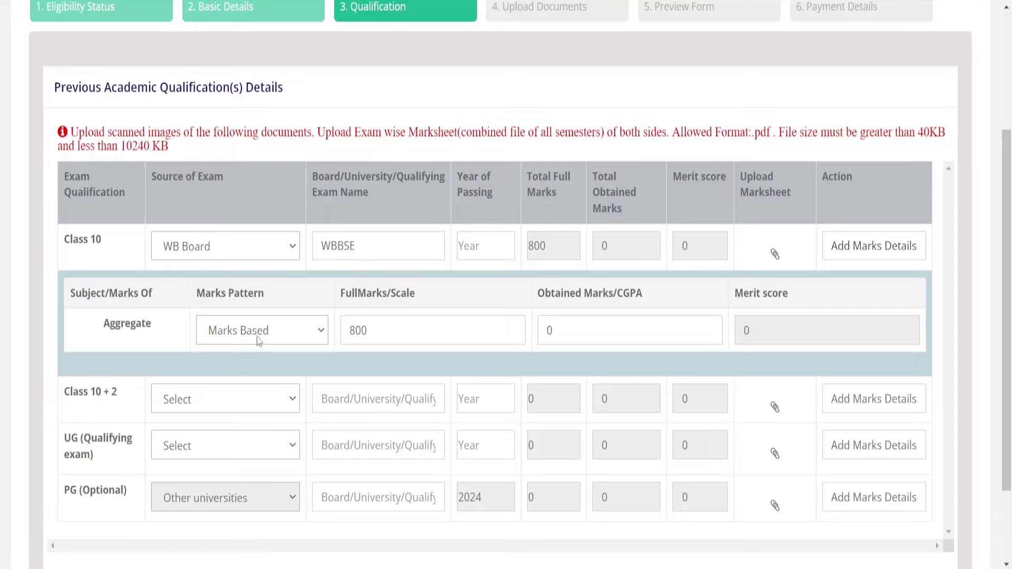
click(276, 331)
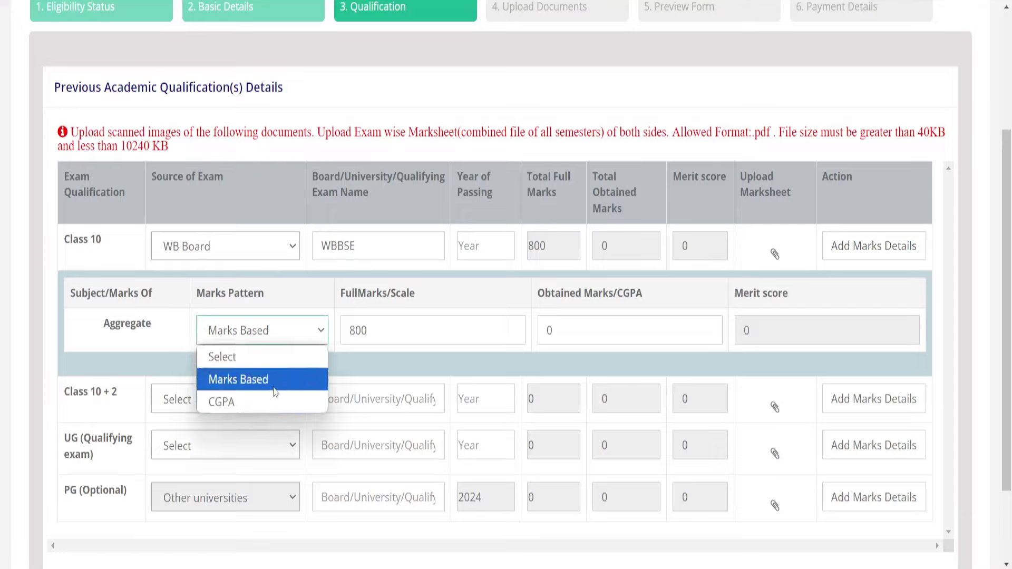
double_click(386, 331)
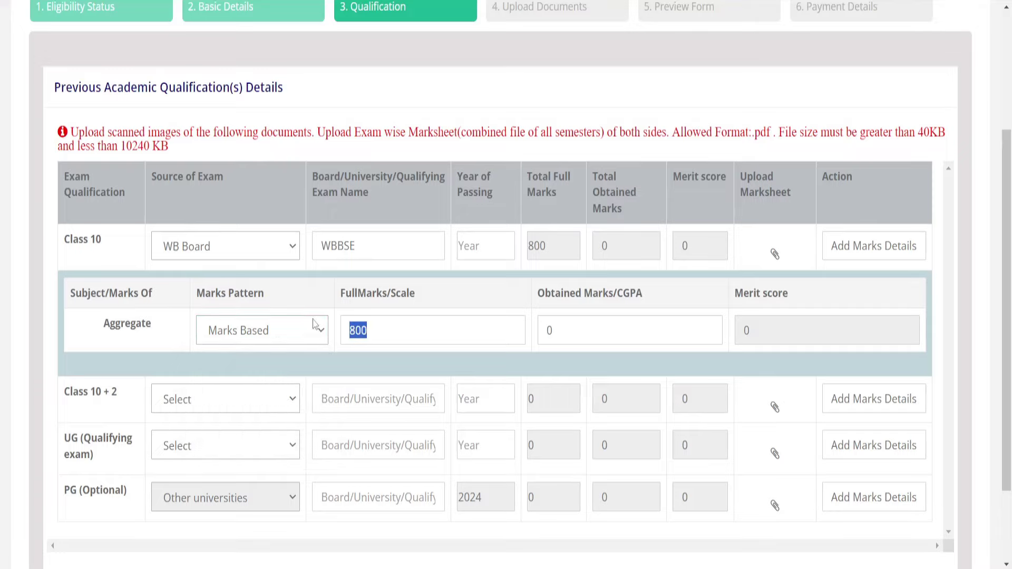
key(BackSpace)
text(700)
double_click(568, 338)
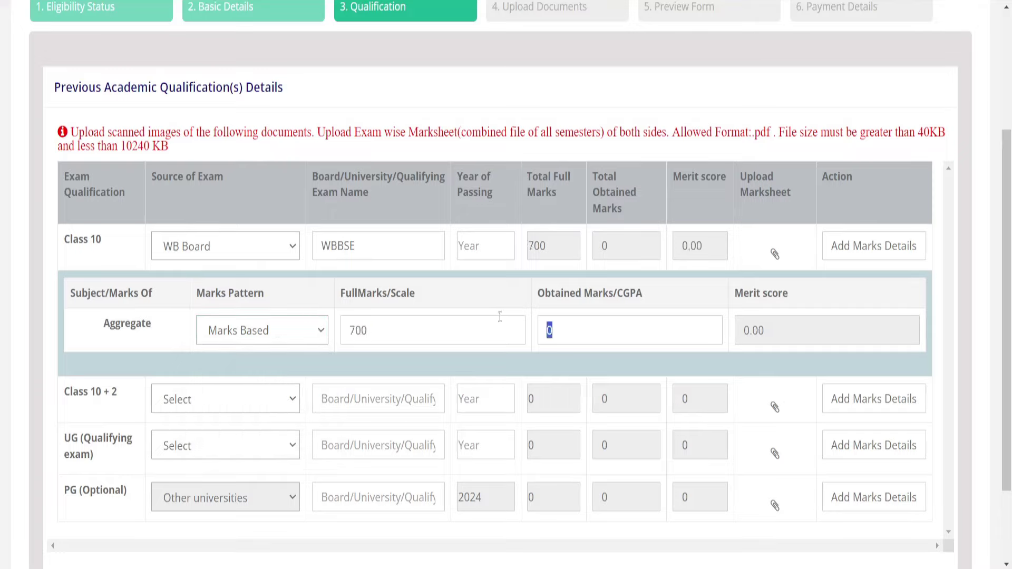
text(600)
Read the marksheet upload instructions for the required file contents and the maximum file size.
drag(607, 132, 786, 136)
drag(121, 146, 168, 147)
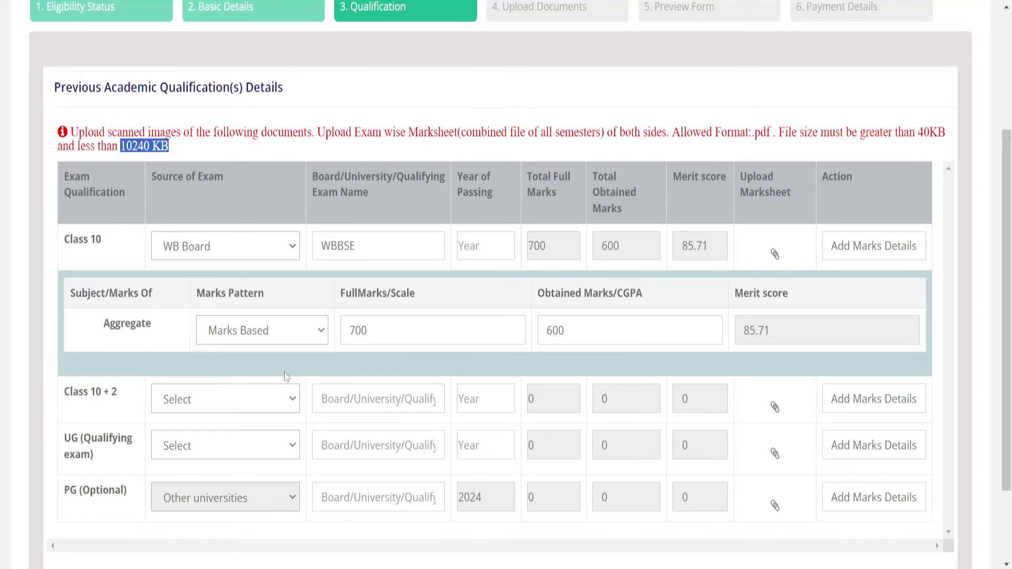
Set the UG qualifying exam's source to Other universities, accept the subject change, and open its marks details.
scroll(398, 351, down, 2)
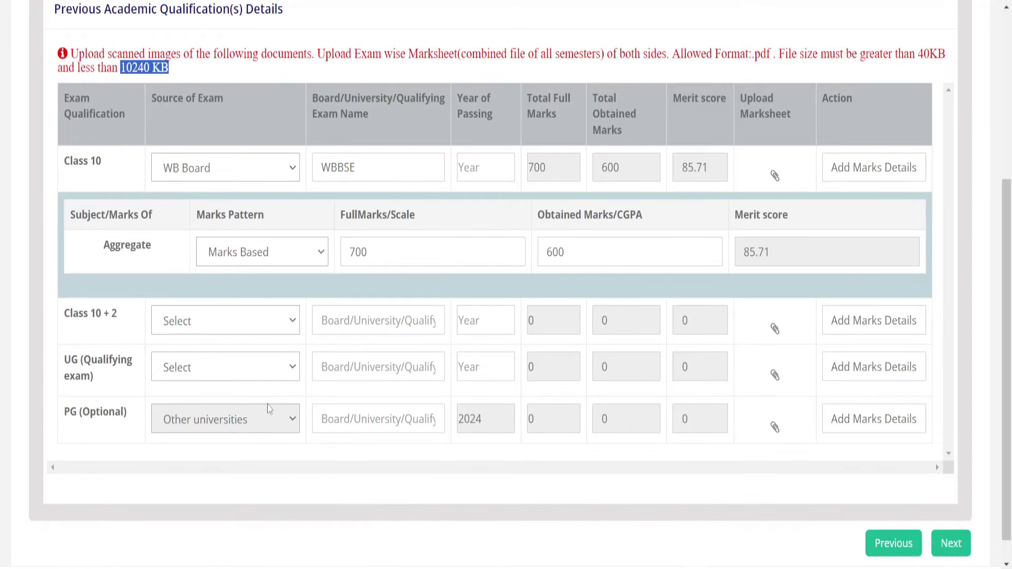
scroll(273, 406, down, 1)
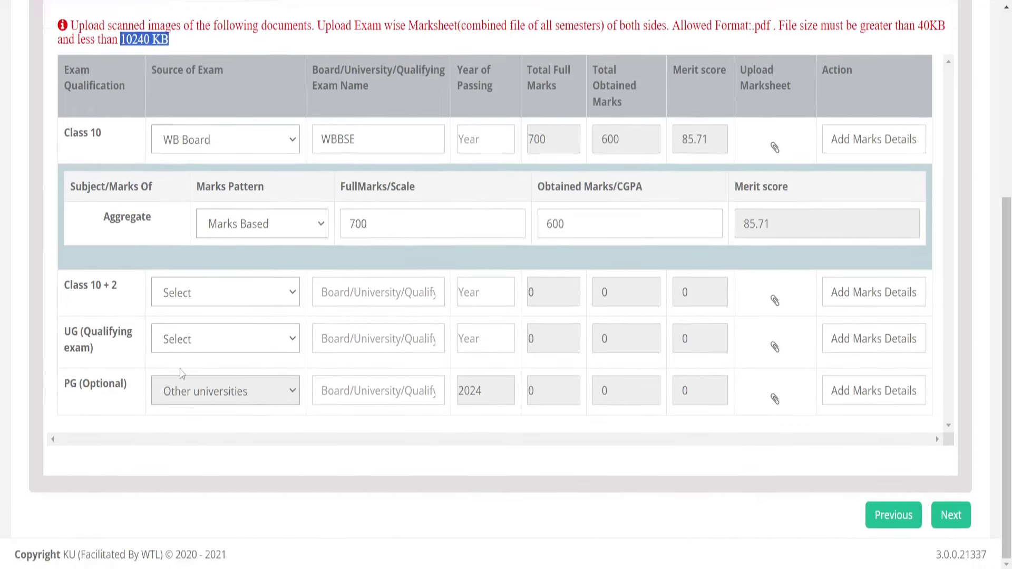
click(192, 339)
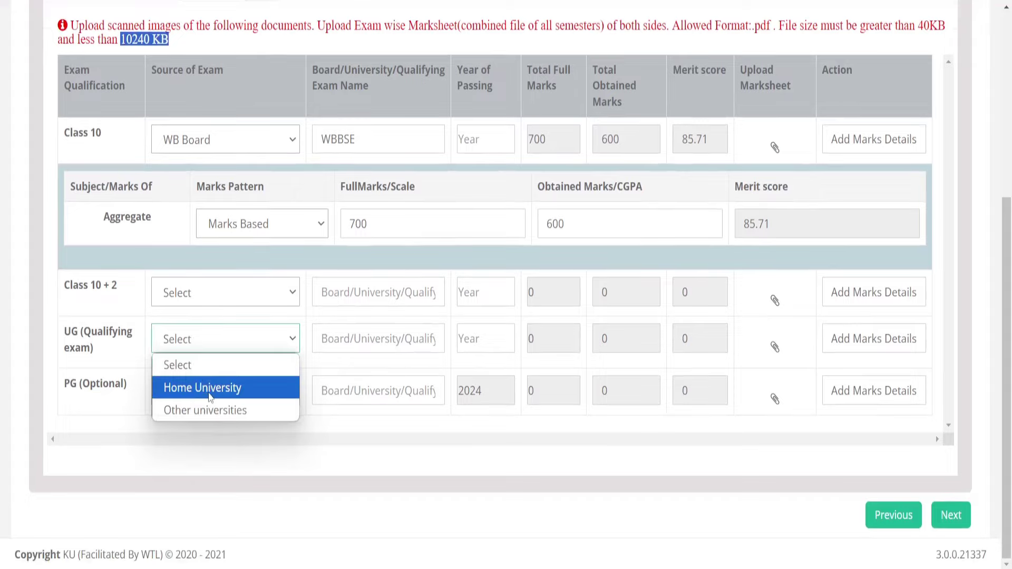
click(216, 414)
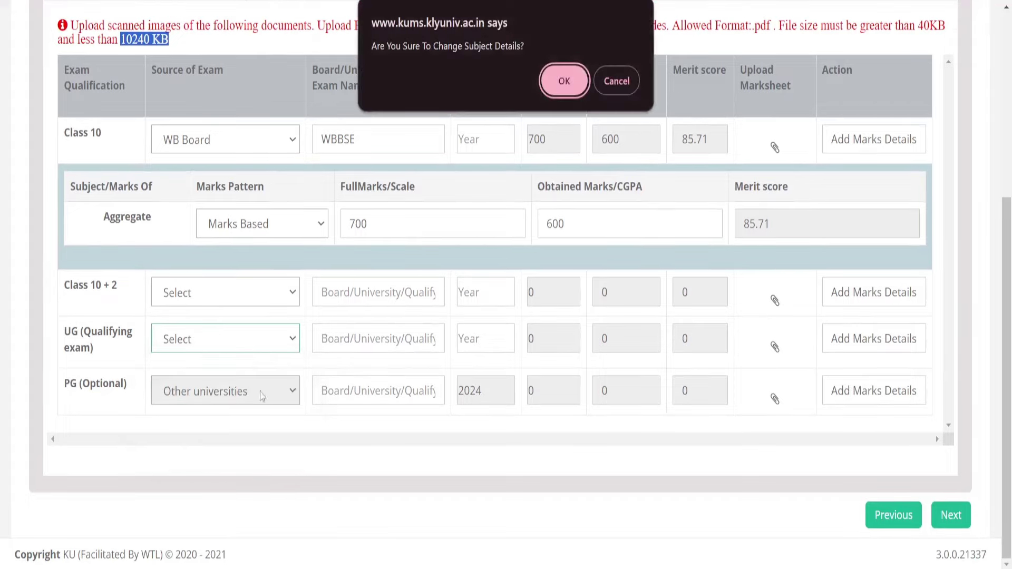
click(558, 81)
click(882, 346)
scroll(339, 390, down, 2)
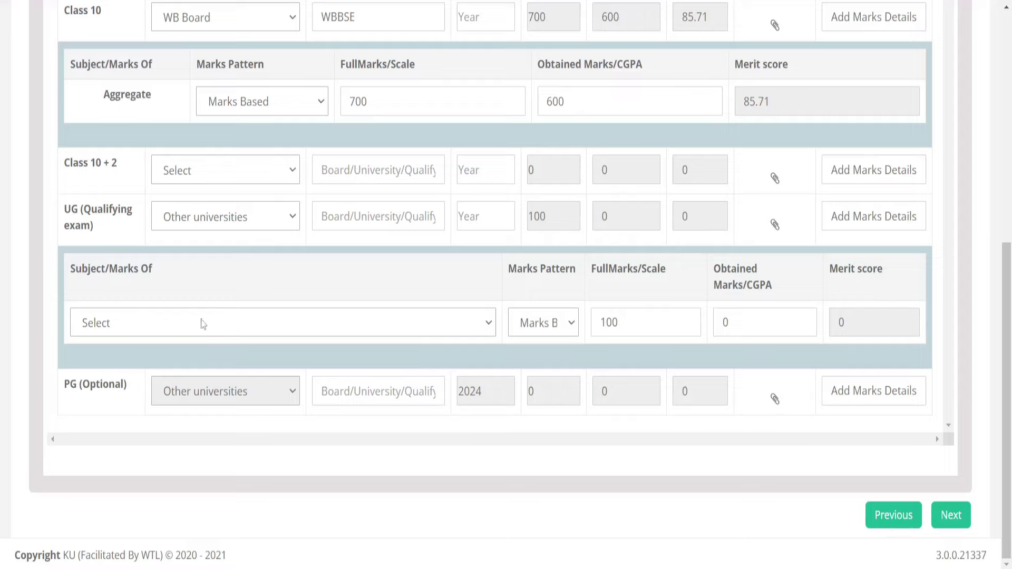
Set the UG subject to Bachelors in a school subject (Hons.) - Marks obtained in Honours subject, with the CGPA marks pattern.
click(202, 324)
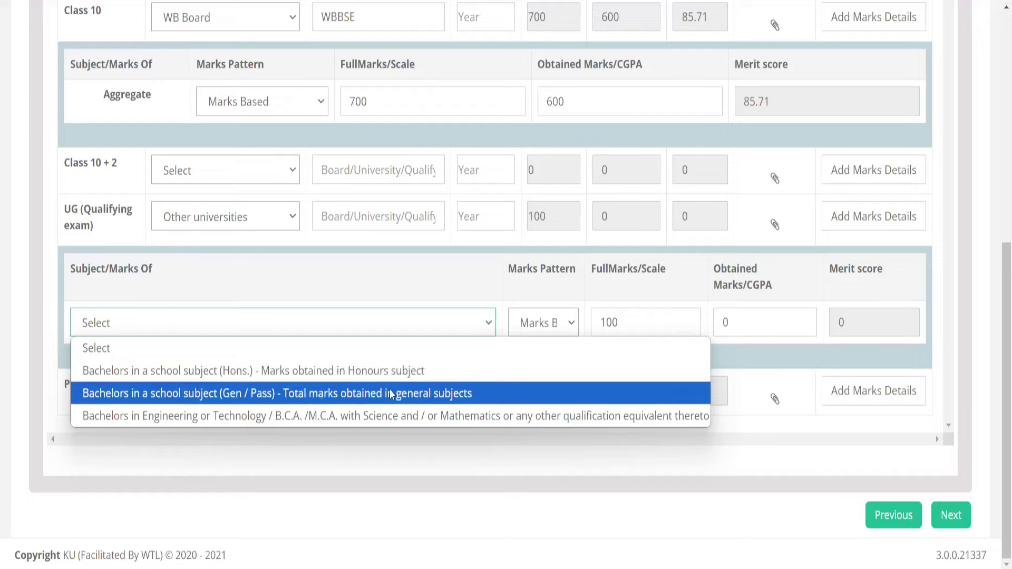
click(382, 370)
click(569, 323)
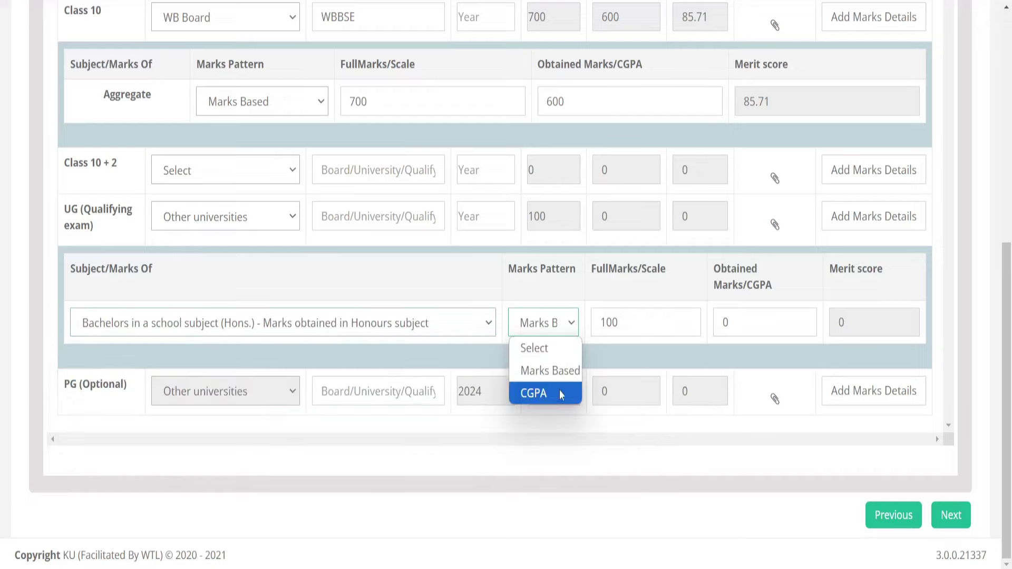
click(554, 394)
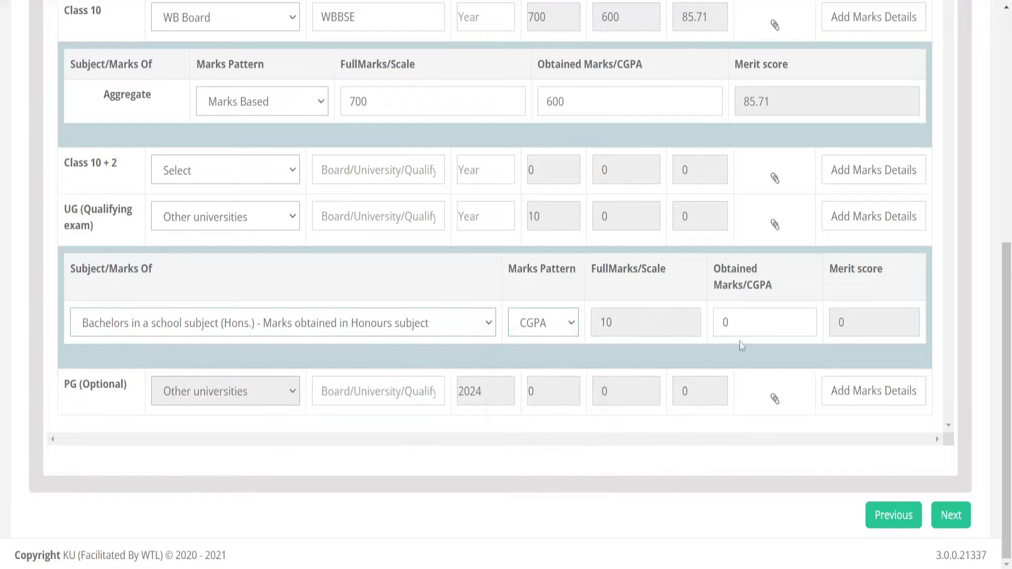